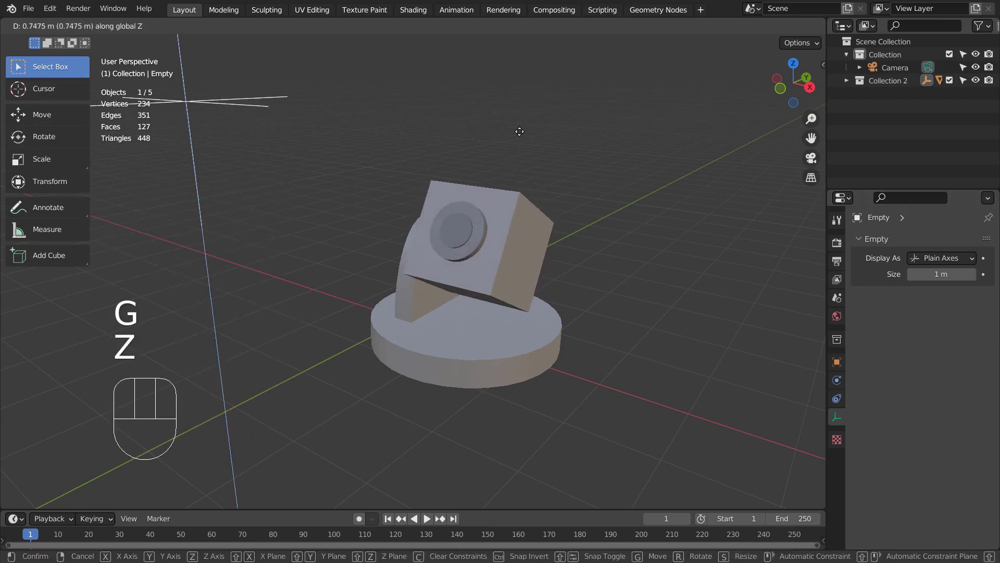
Step: Raise the Empty, then drop it to the left of the camera model so the arm and body swing toward it
left_click(537, 214)
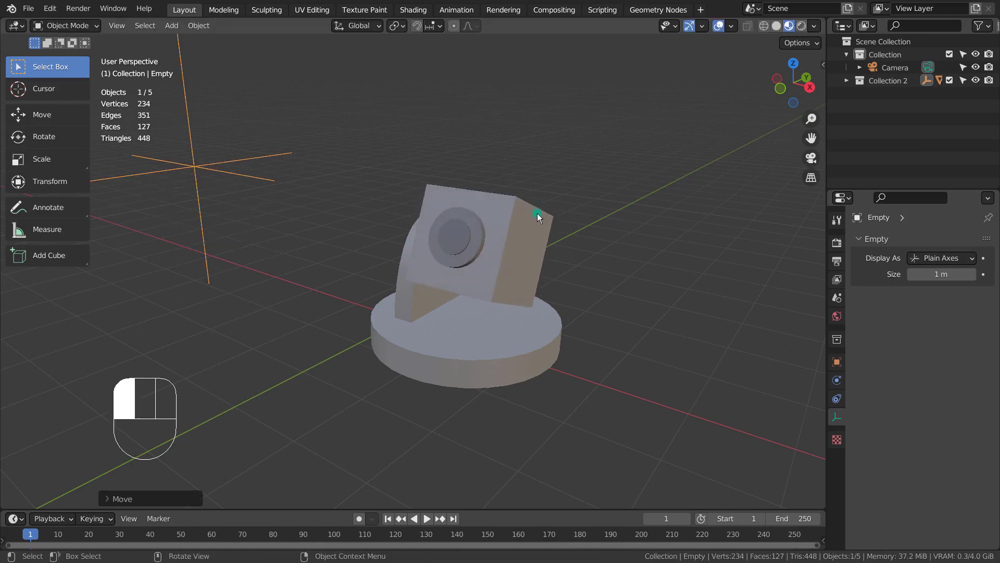
key("g")
key("x")
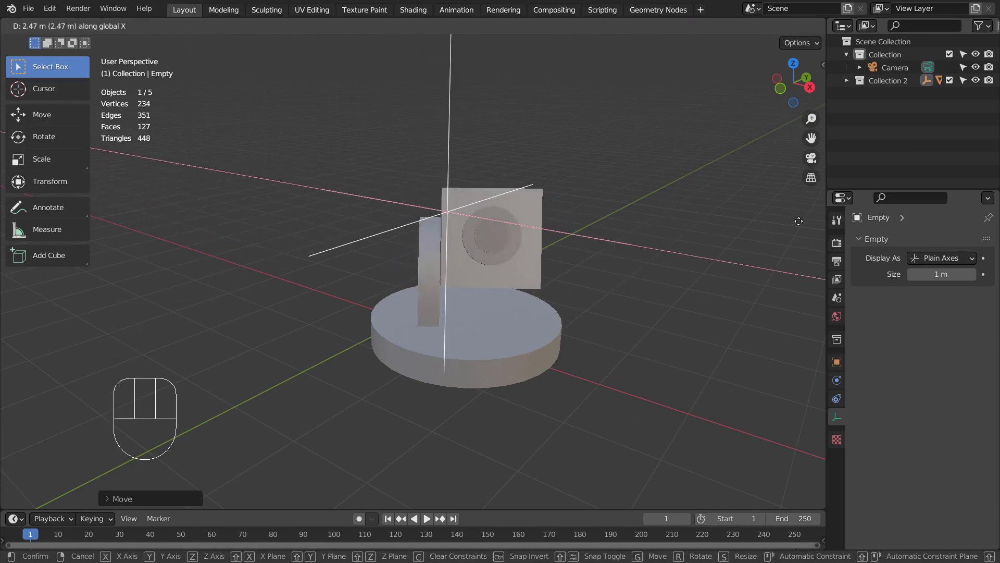
key("g")
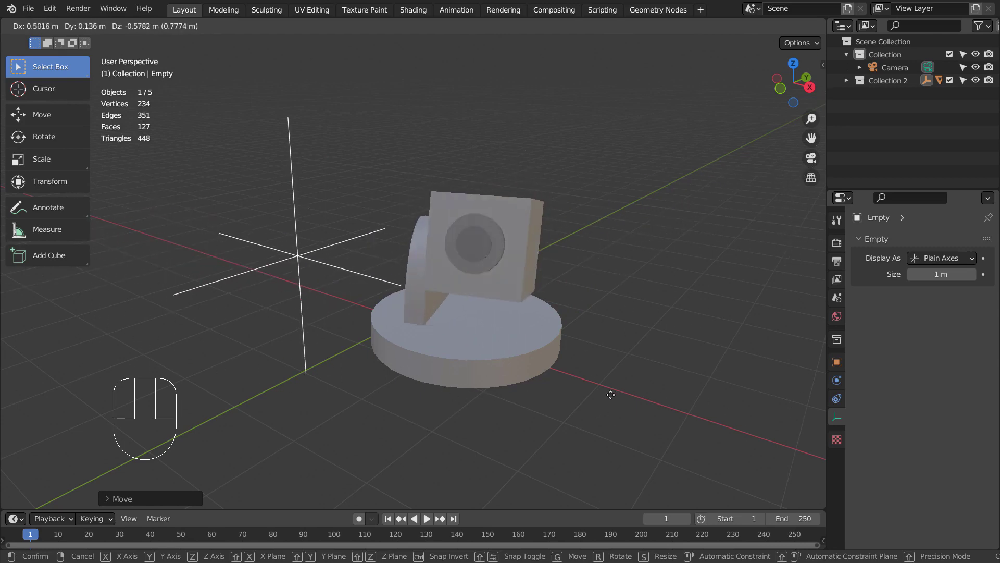
left_click(523, 401)
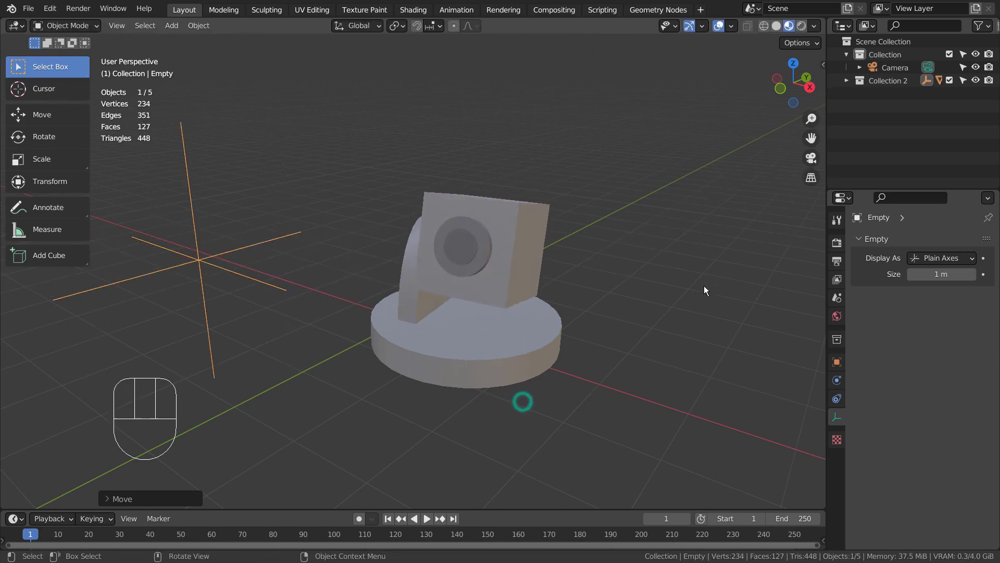
Step: Exclude Collection 2, then add a cylinder to Collection raised exactly 1 m
left_click(950, 81)
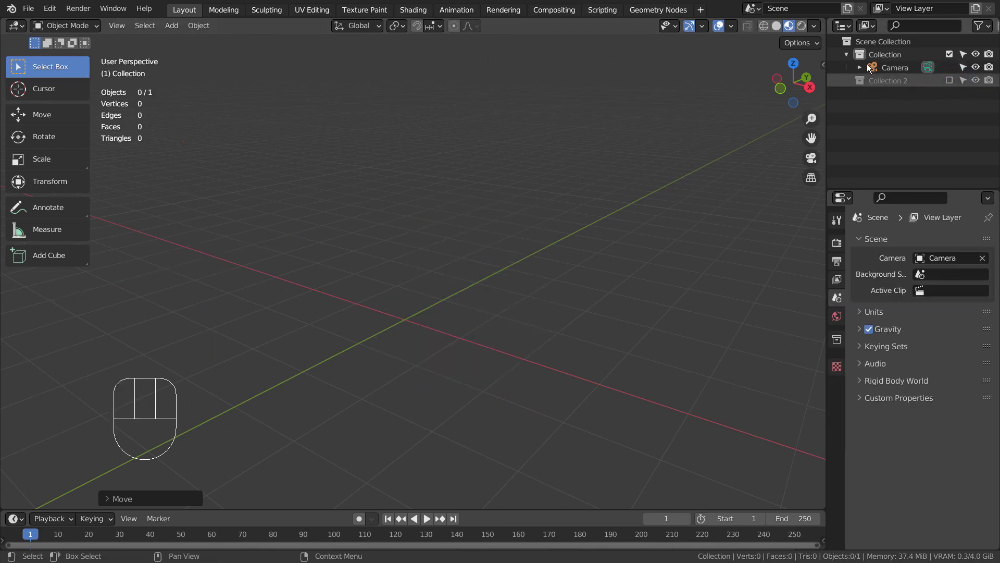
left_click(880, 55)
key("shift+a")
mouse_move(471, 271)
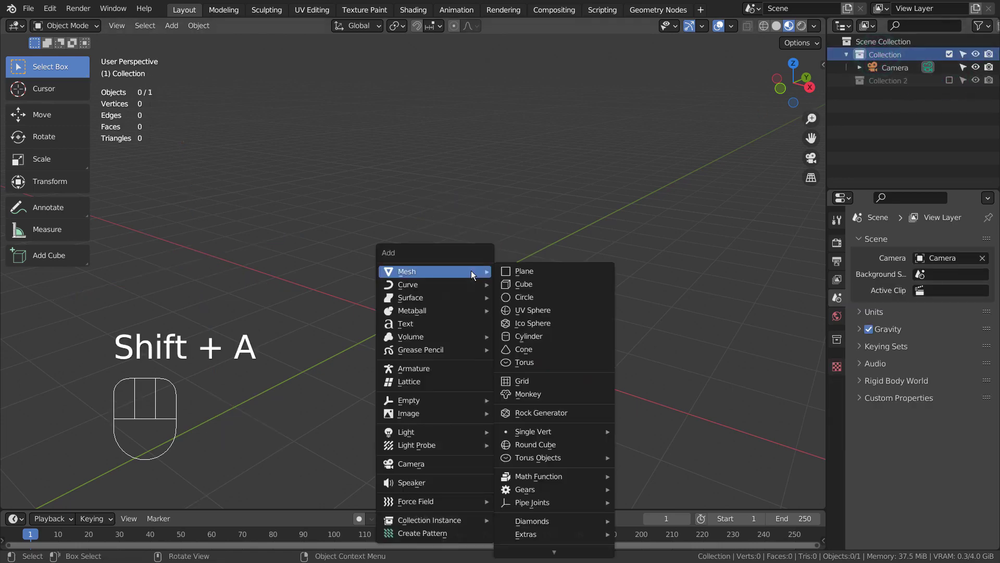
left_click(575, 335)
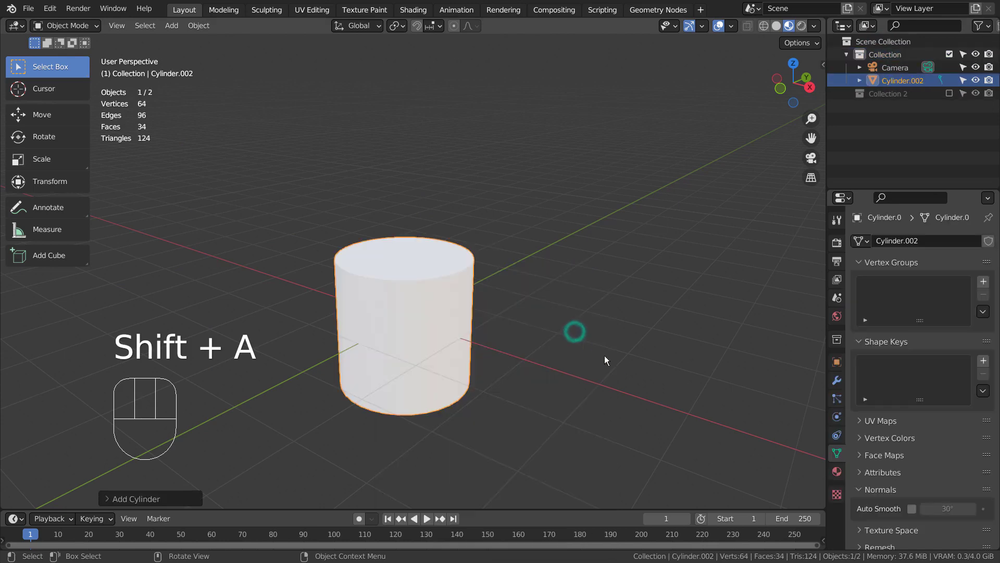
key("g")
key("z")
key("1")
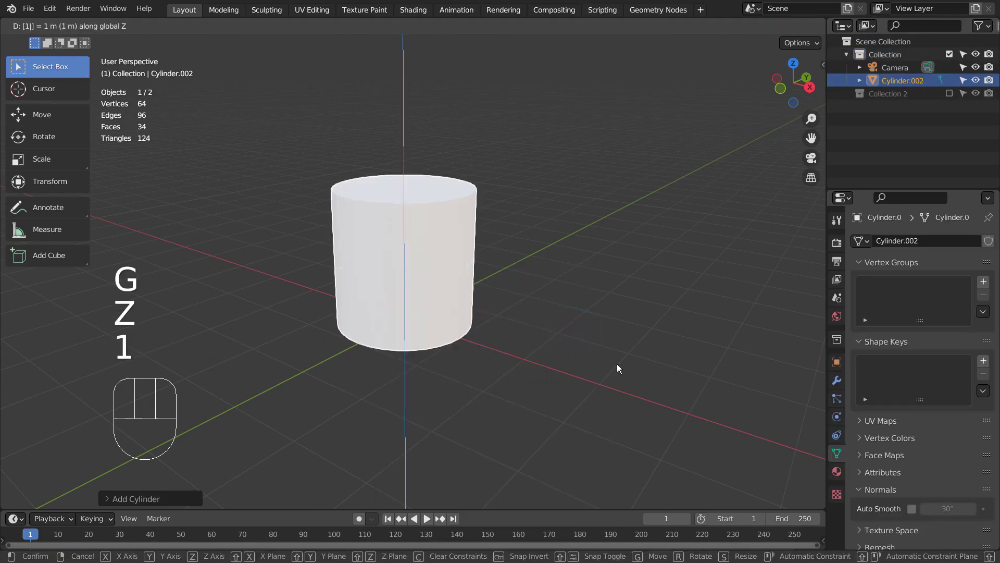
key("KP_Enter")
key("KP_1")
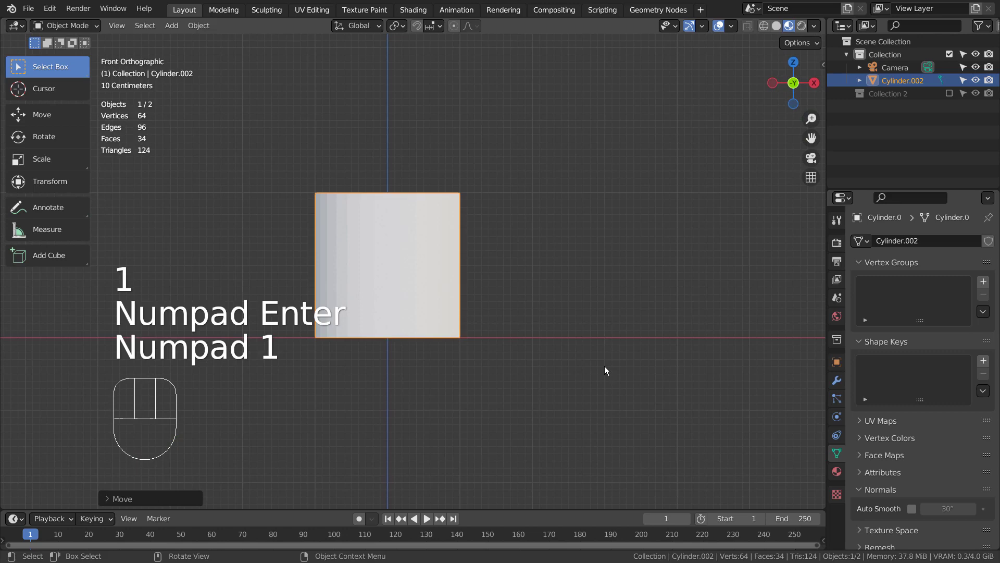
middle_click_drag(604, 366, 597, 268)
Step: Lower the cylinder's top face in Edit Mode to flatten it into a thin disc
key("Tab")
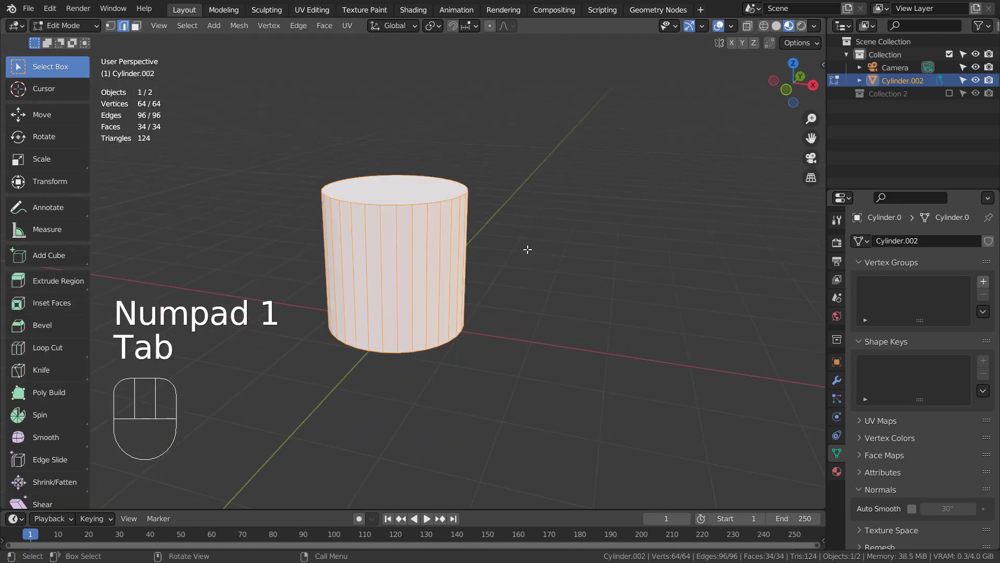
key("3")
left_click(393, 180)
key("g")
key("z")
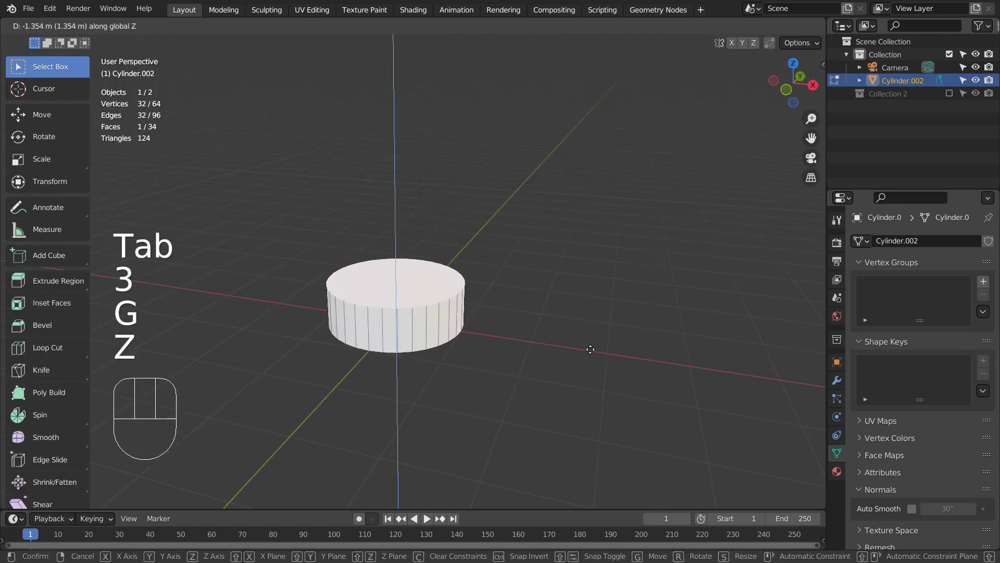
left_click(591, 359)
key("Tab")
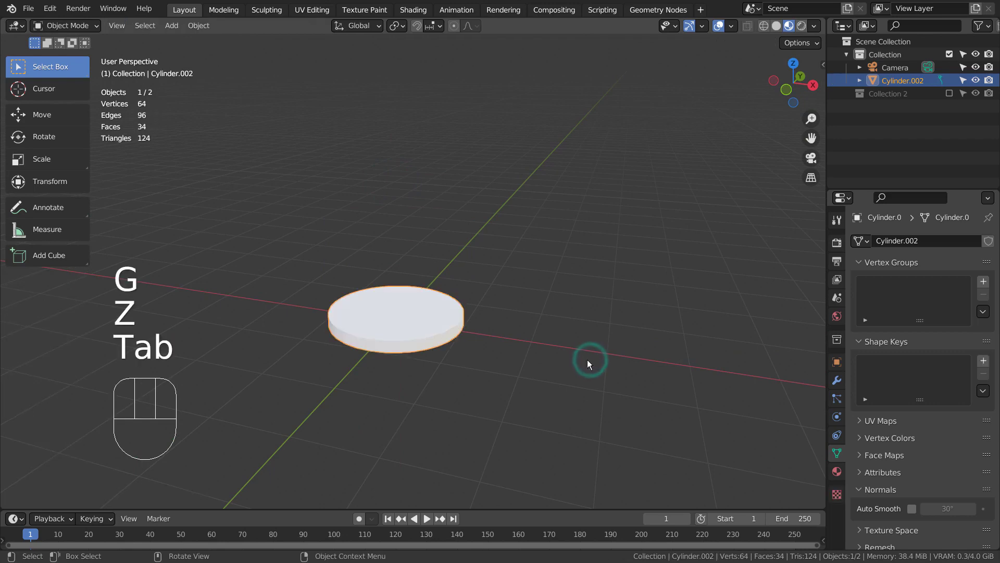
middle_click_drag(589, 358, 570, 336)
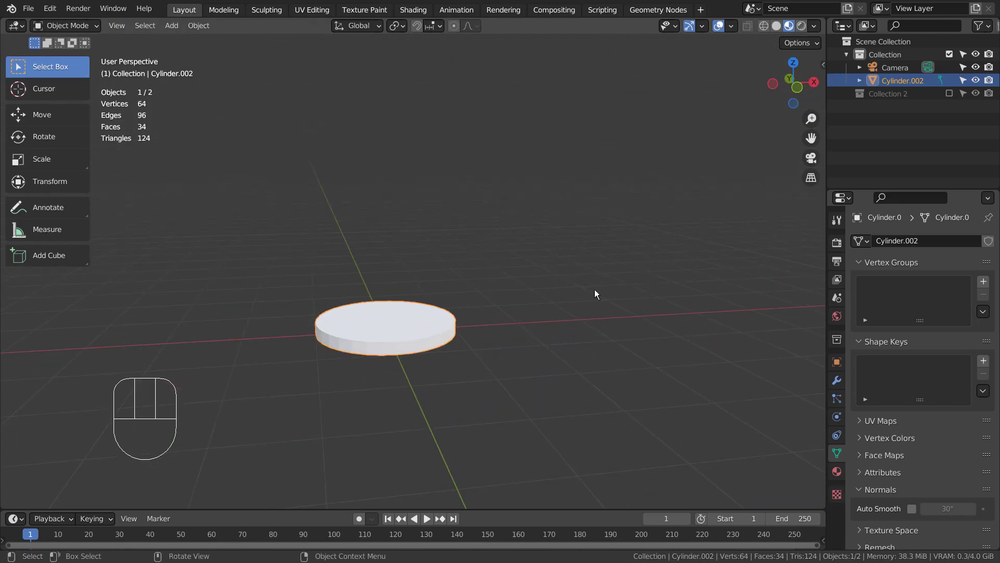
Step: Add a cube, give it level 3 subdivision and flatten it along X into a slab
key("shift+a")
mouse_move(595, 289)
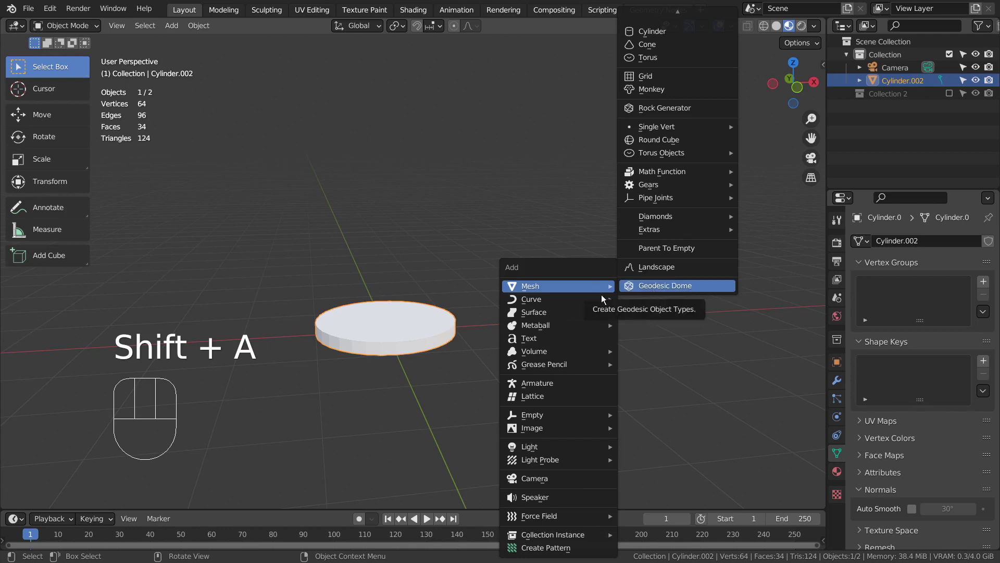
mouse_move(658, 4)
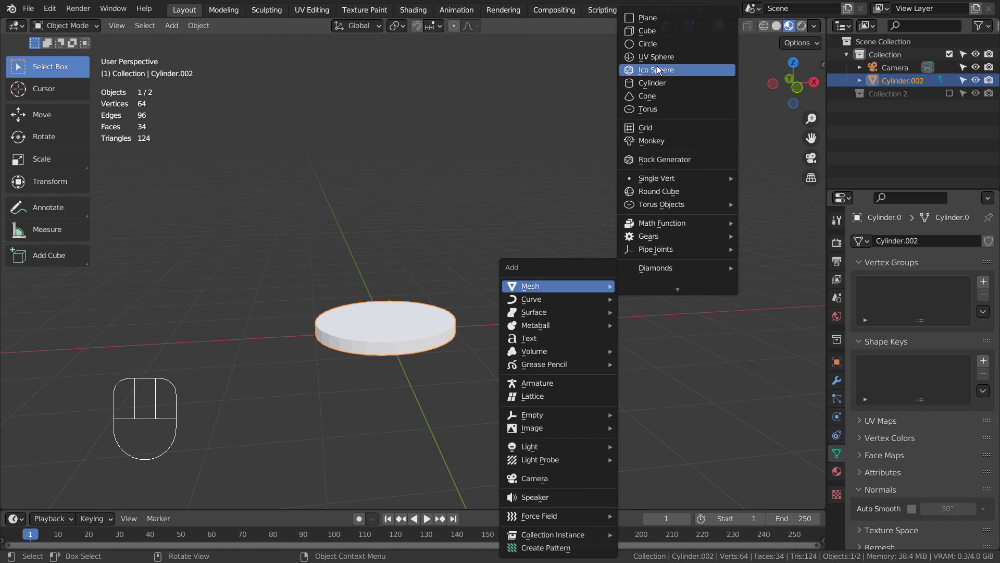
left_click(667, 29)
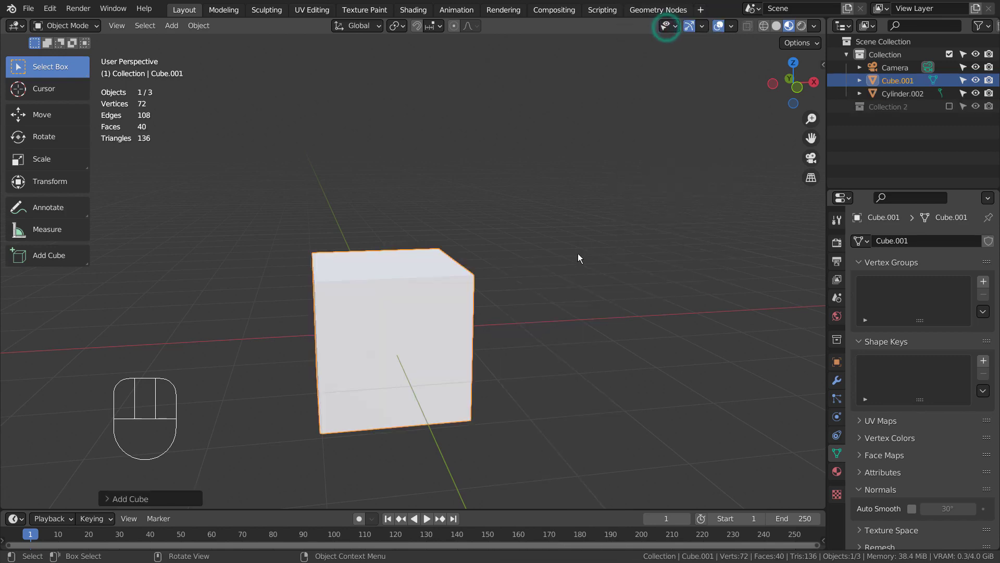
key("ctrl+3")
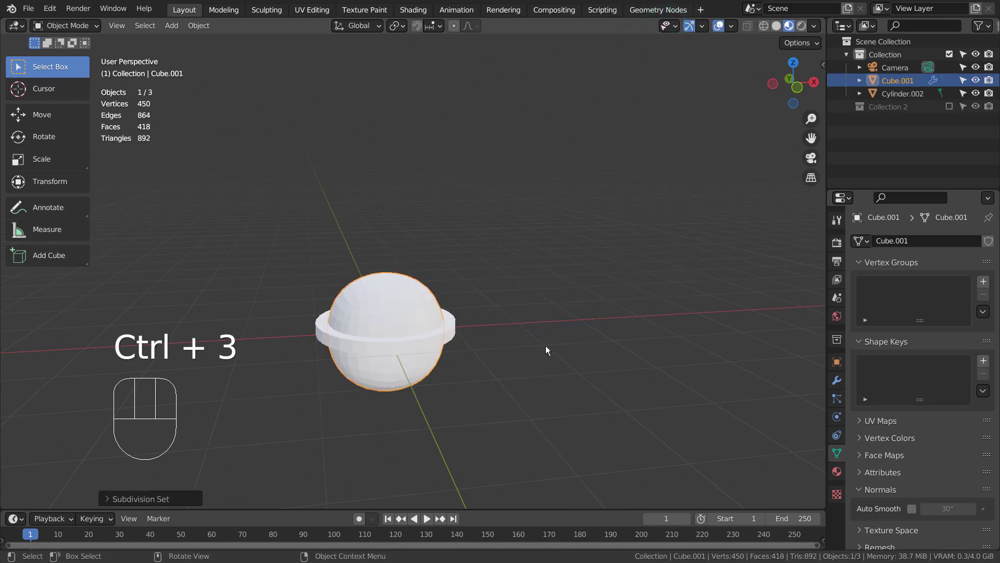
key("s")
key("x")
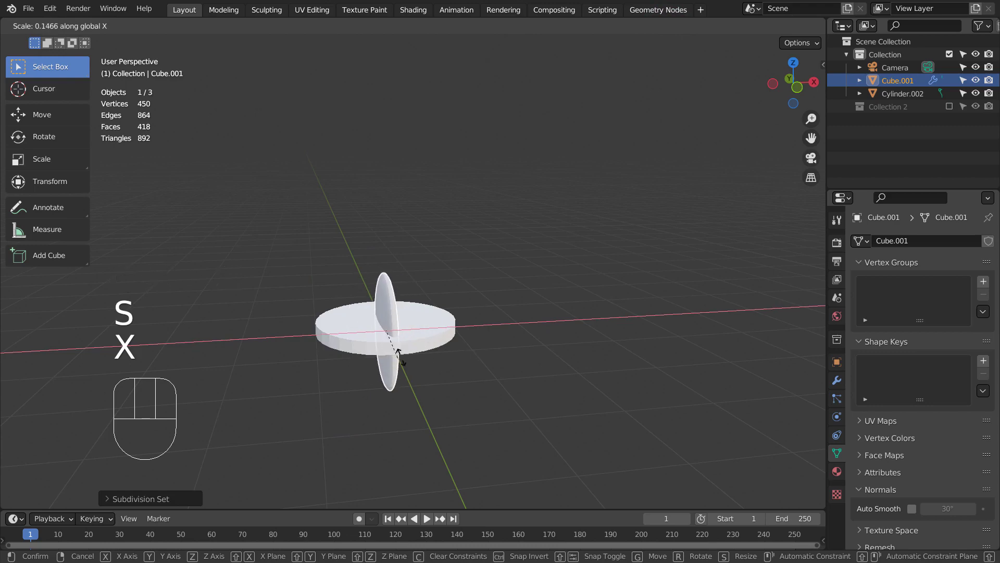
left_click(409, 351)
middle_click_drag(445, 352, 508, 305)
Step: Add two loop cuts, one near the bottom and one vertical, to tighten the slab's edges
key("Tab")
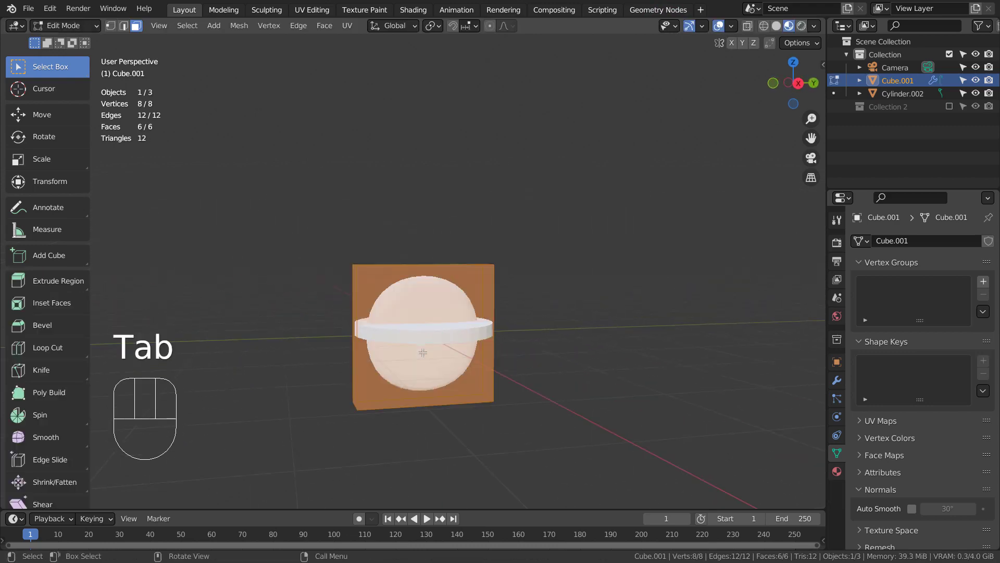
key("ctrl+r")
left_click(503, 307)
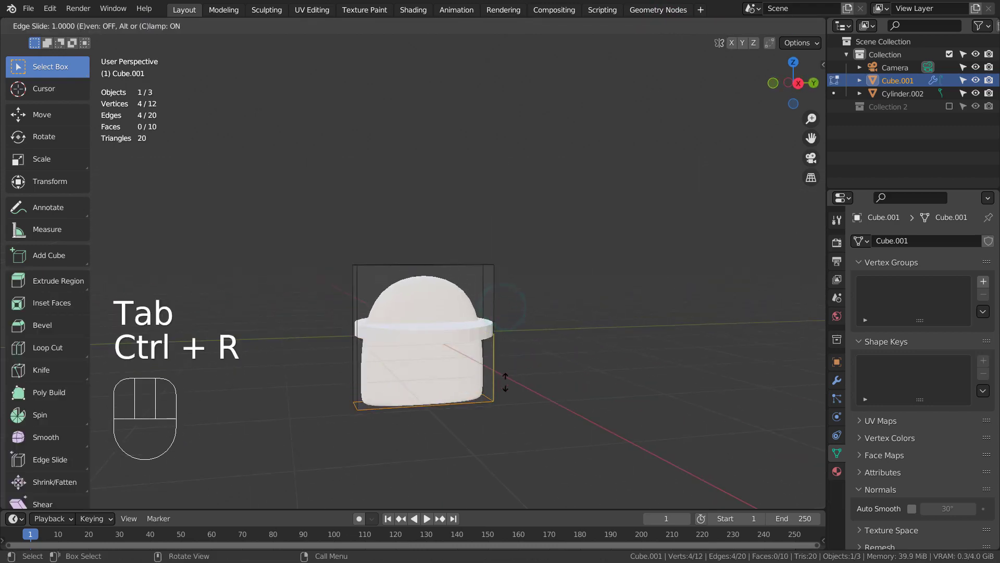
left_click(506, 371)
middle_click_drag(505, 371, 536, 365)
key("ctrl+r")
left_click(388, 281)
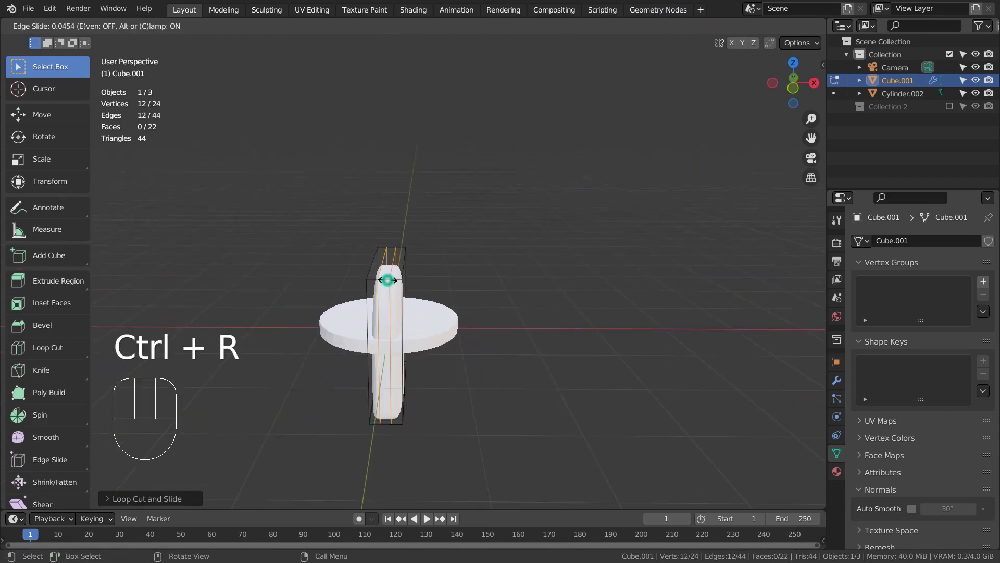
left_click(426, 293)
key("Tab")
middle_click_drag(590, 362, 422, 279)
Step: Shade the slab smooth and raise it exactly 1 m, undoing a trial resize
right_click(405, 287)
left_click(406, 286)
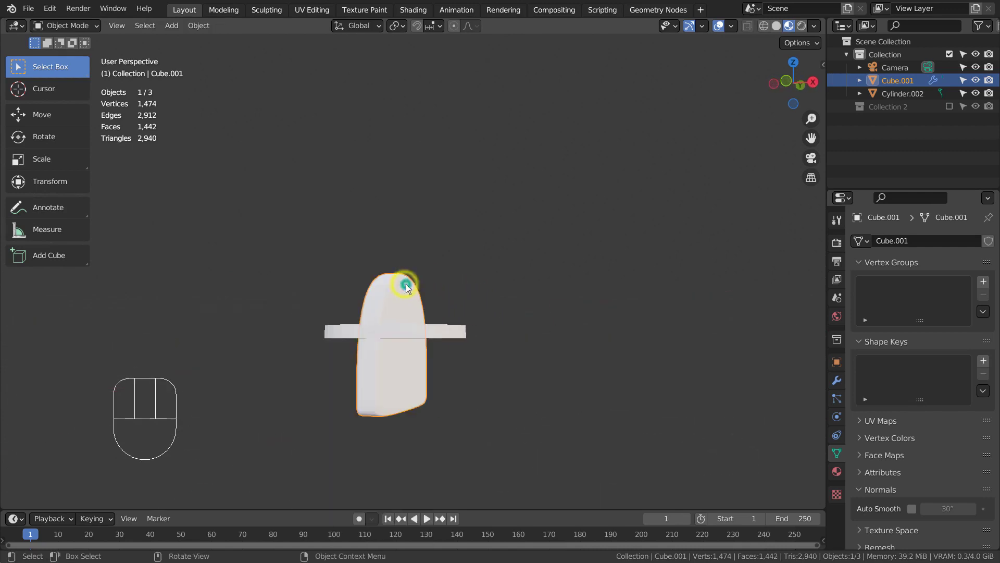
key("KP_1")
key("g")
key("z")
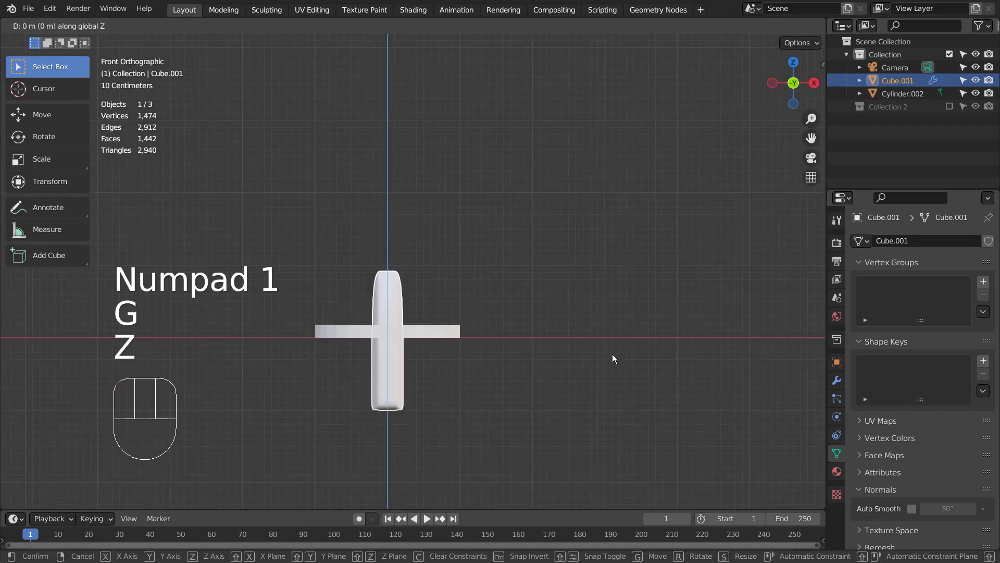
key("1")
key("KP_Enter")
key("s")
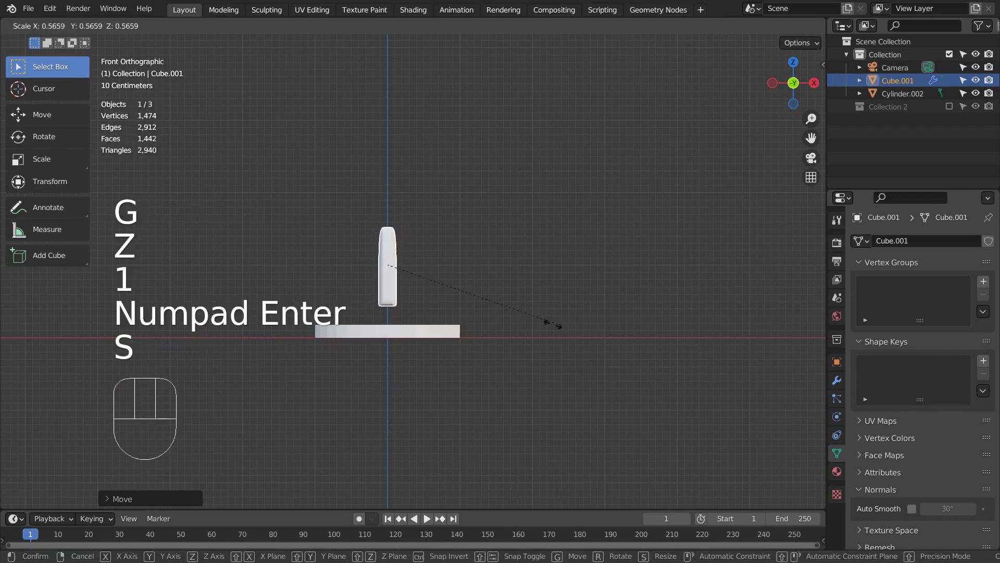
left_click(548, 324)
key("ctrl+z")
Step: Set the slab's origin to the 3D cursor and scale it along Z
left_click(198, 27)
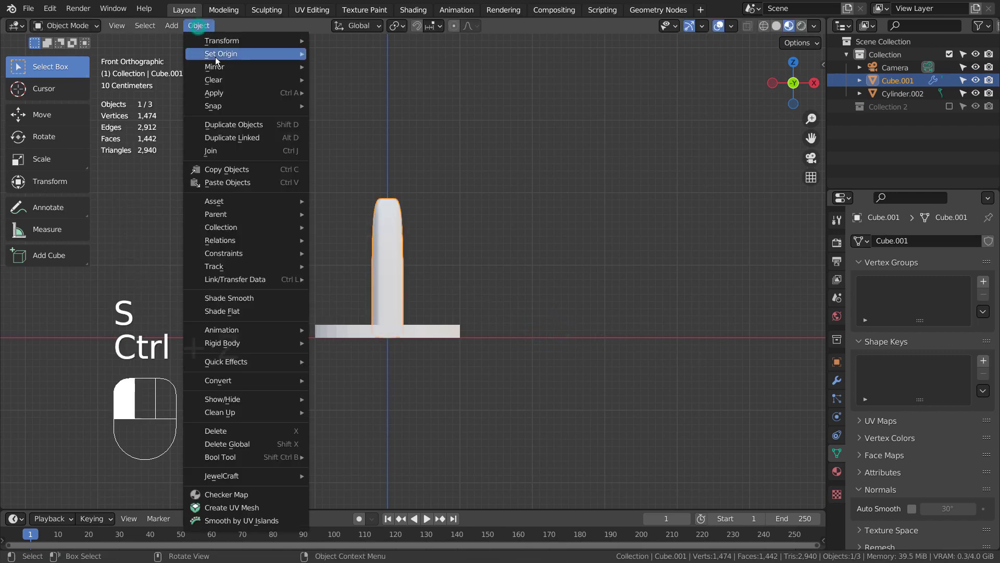
mouse_move(218, 56)
left_click(379, 81)
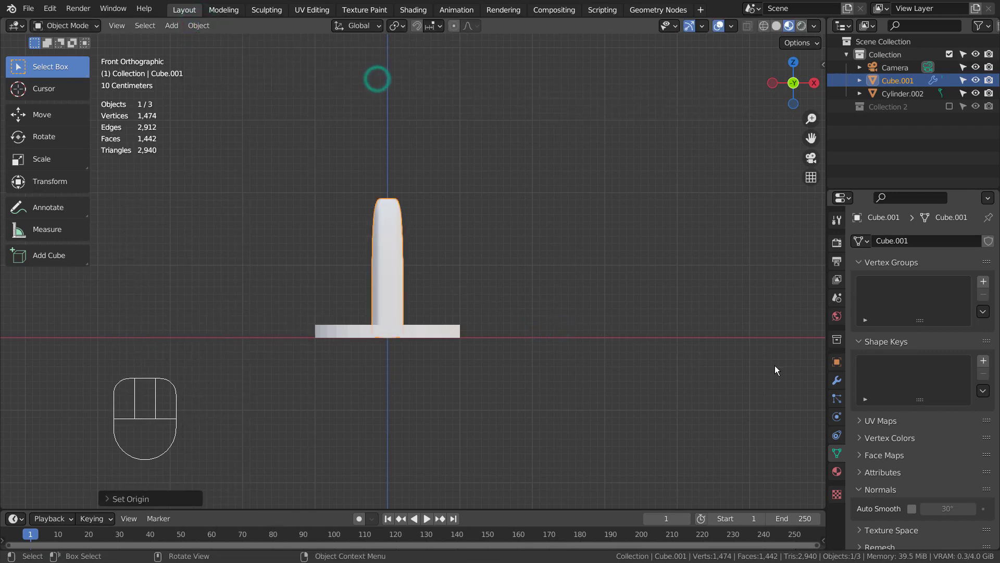
key("s")
key("z")
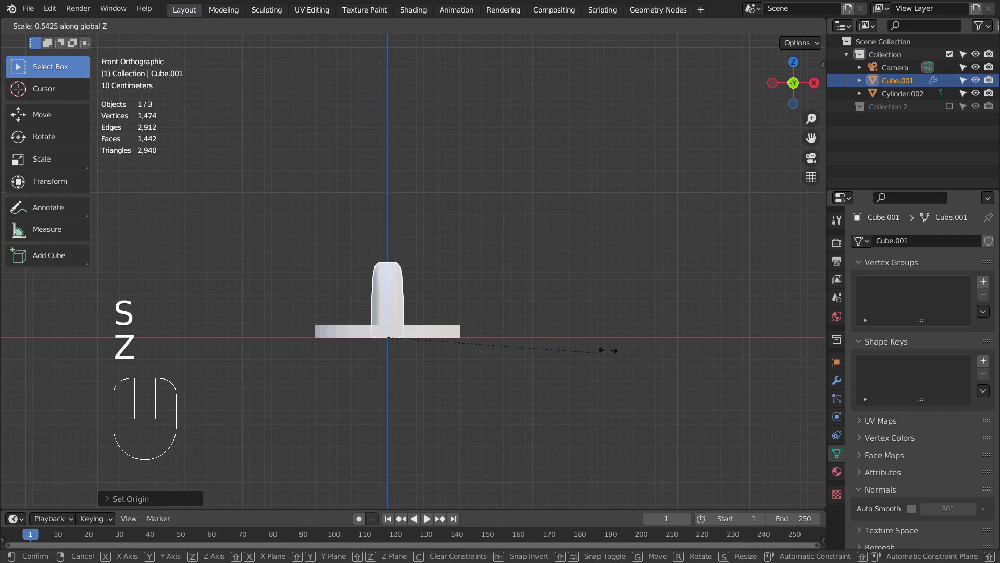
left_click(607, 350)
middle_click_drag(659, 332, 630, 364)
Step: Narrow the dome along Y, flatten it along Z and move it toward the disc's edge
key("s")
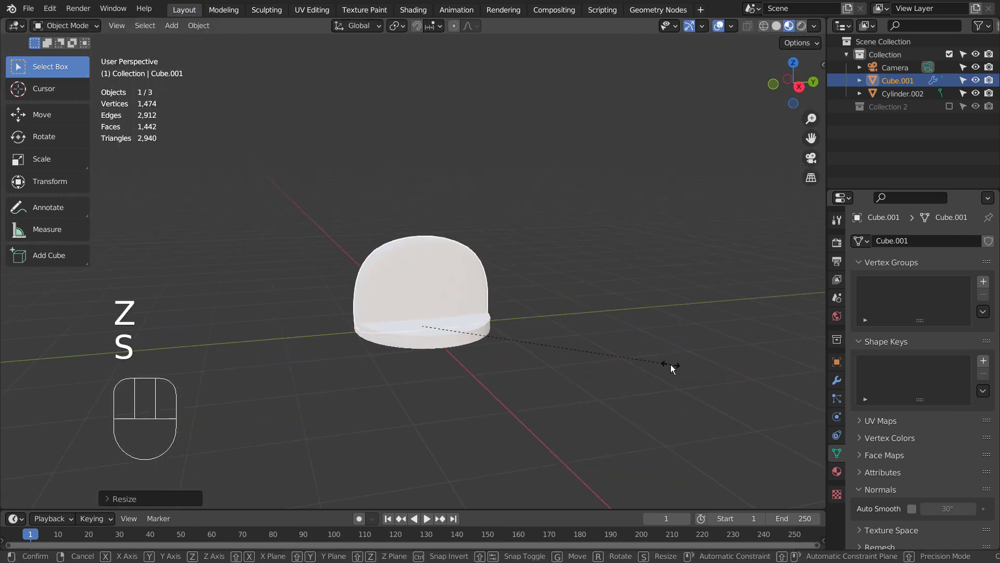
key("y")
left_click(599, 349)
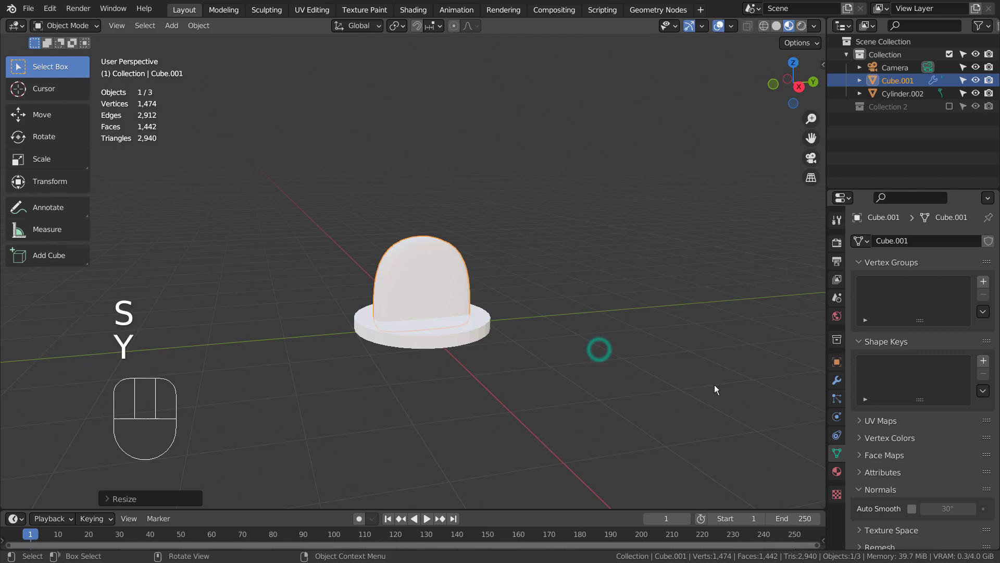
key("s")
key("z")
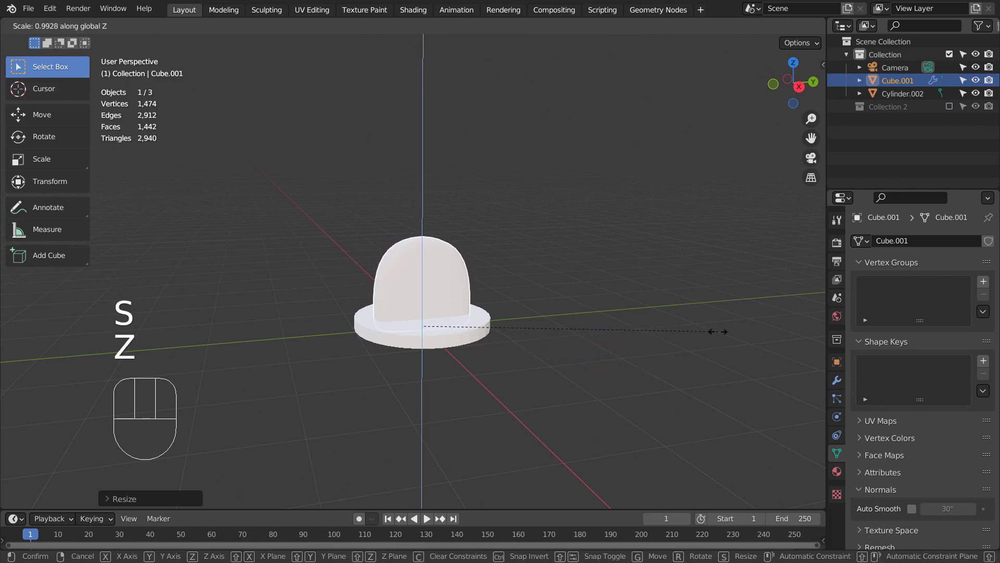
left_click(718, 331)
key("KP_1")
key("g")
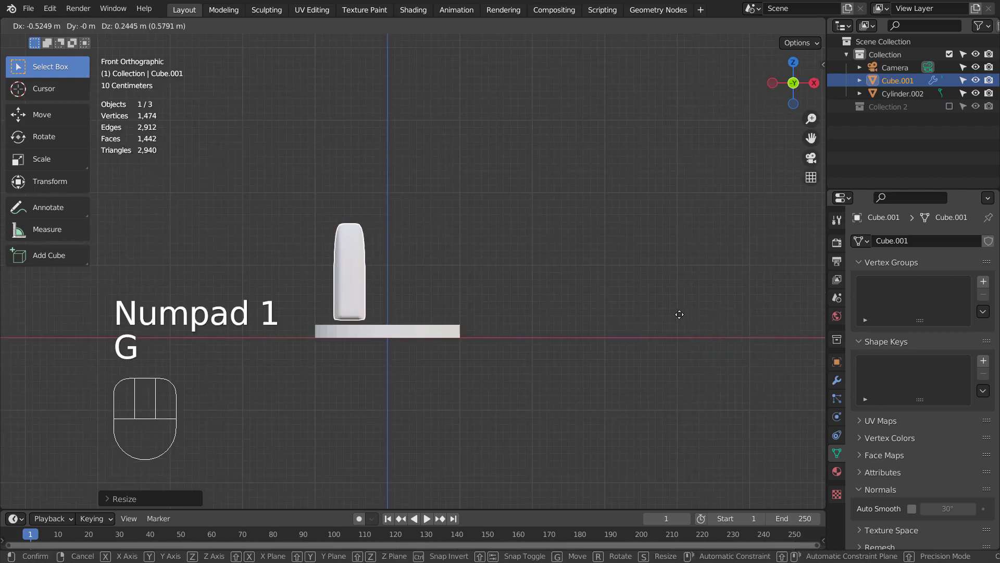
left_click(672, 321)
middle_click_drag(734, 305, 597, 360)
Step: Narrow the arm further along Y and shorten it along Z, then deselect everything
key("s")
key("y")
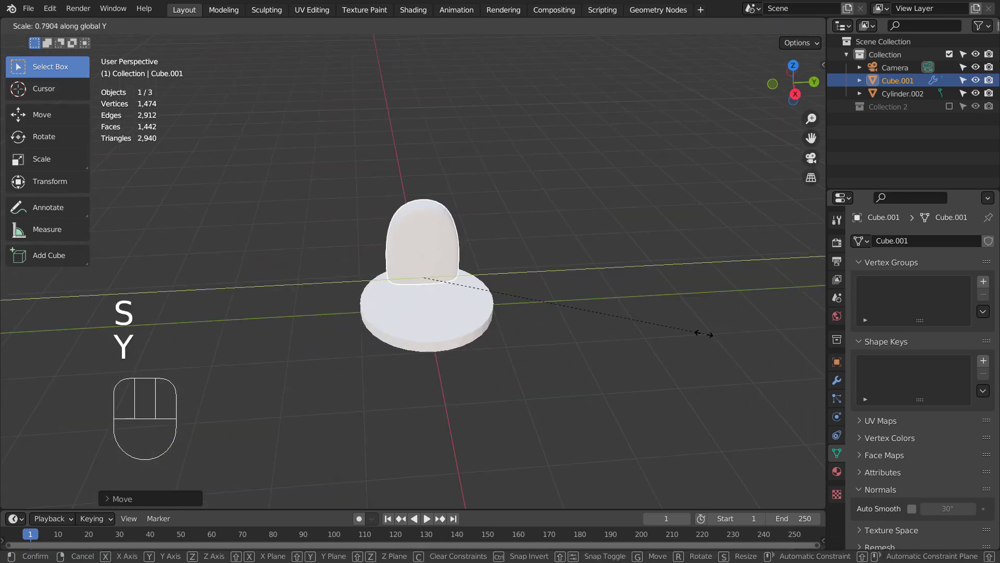
left_click(704, 334)
key("s")
key("z")
left_click(675, 319)
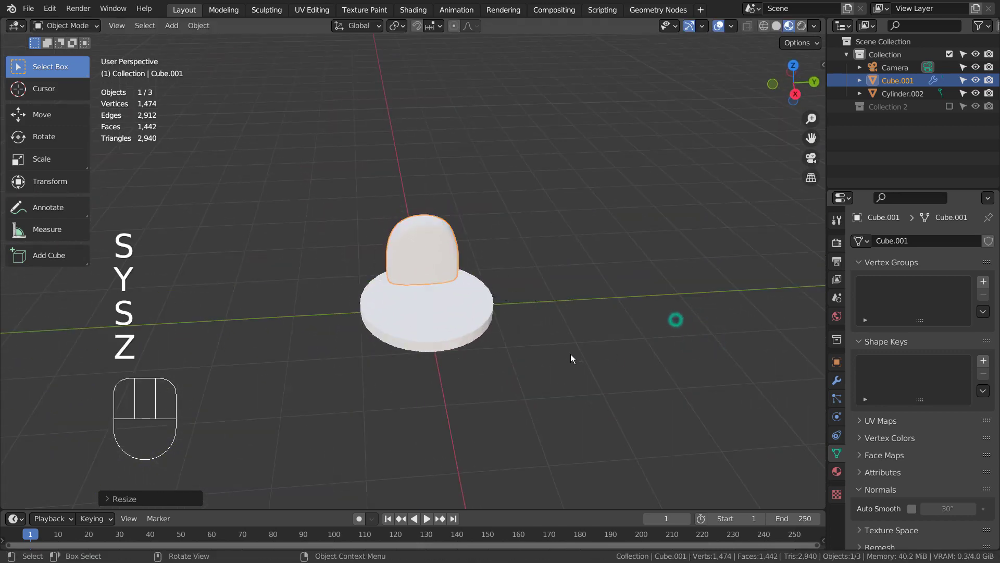
middle_click_drag(571, 358, 719, 331)
left_click(675, 373)
Step: Add a cube, scale it to 0.4727 and raise it 1.107 m beside the arm
key("shift+a")
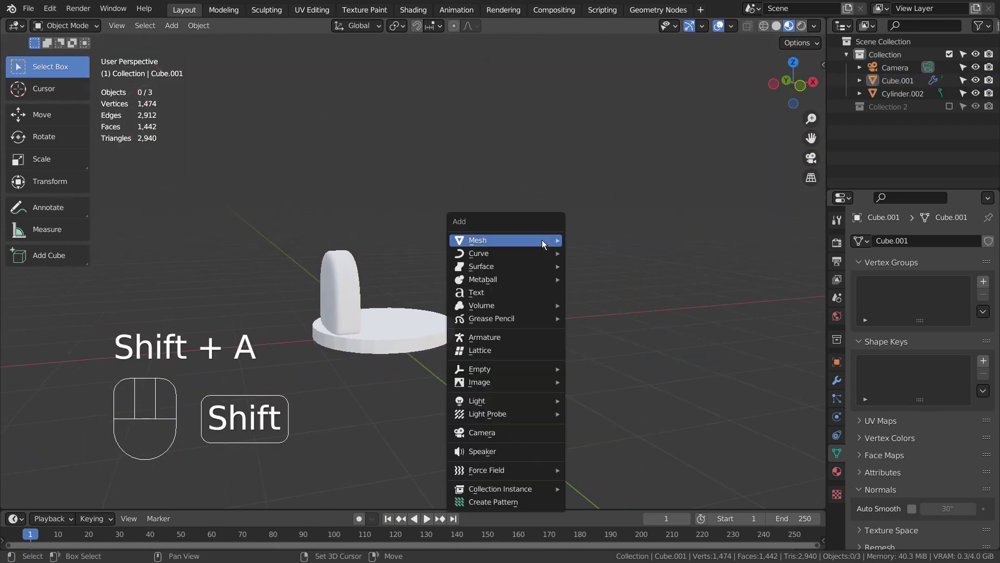
mouse_move(543, 244)
left_click(606, 253)
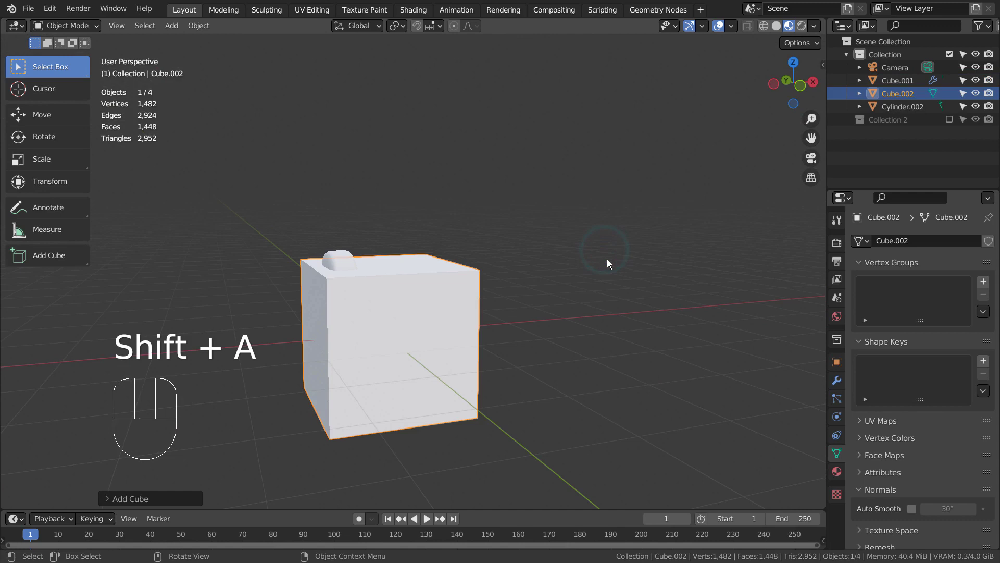
key("KP_1")
key("s")
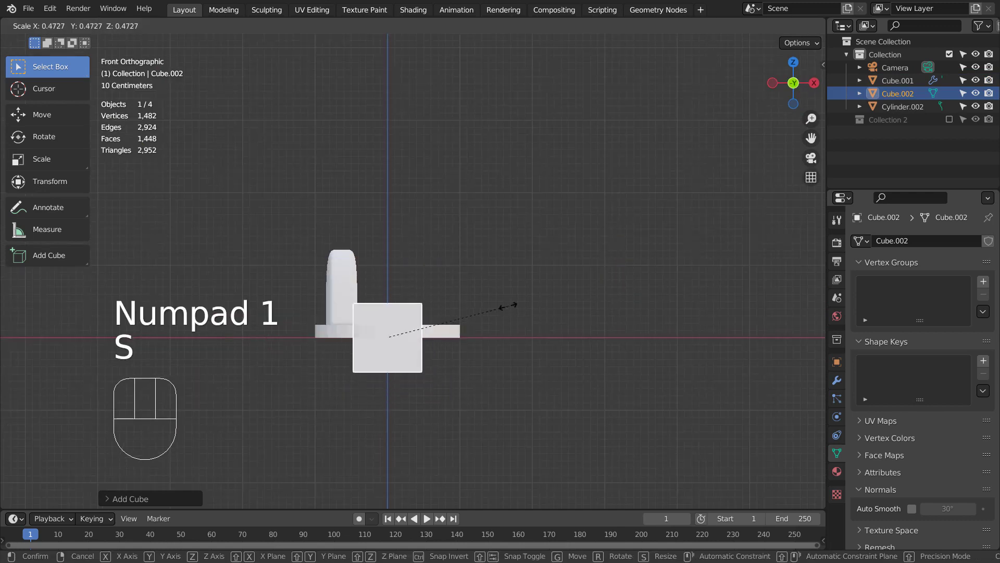
left_click(508, 305)
key("g")
key("z")
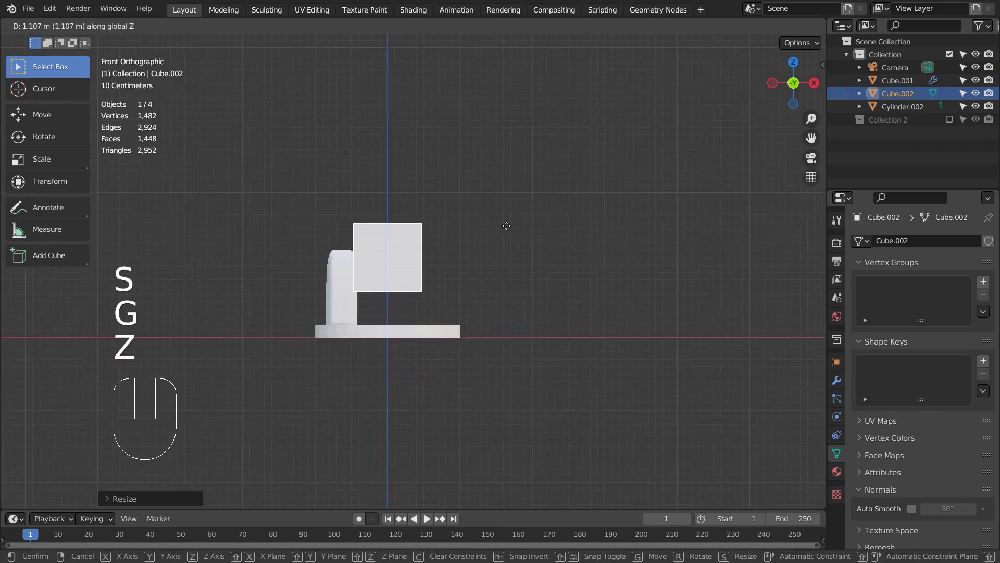
left_click(507, 231)
middle_click_drag(507, 231, 602, 321)
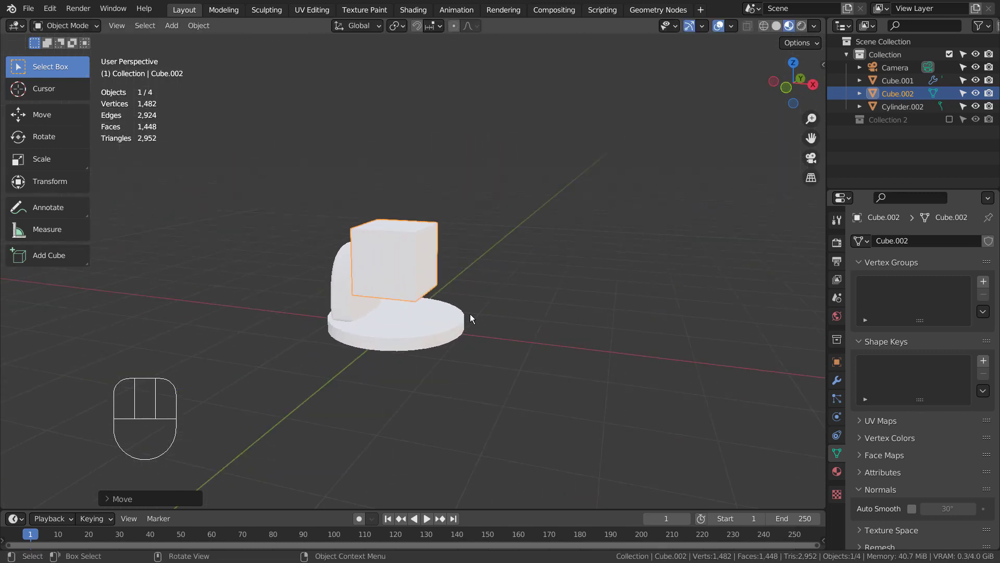
Step: Duplicate the disc base, rotate it -90°, scale it to 0.4174 and slide it along Y against the cube
left_click(446, 320)
key("KP_1")
key("KP_3")
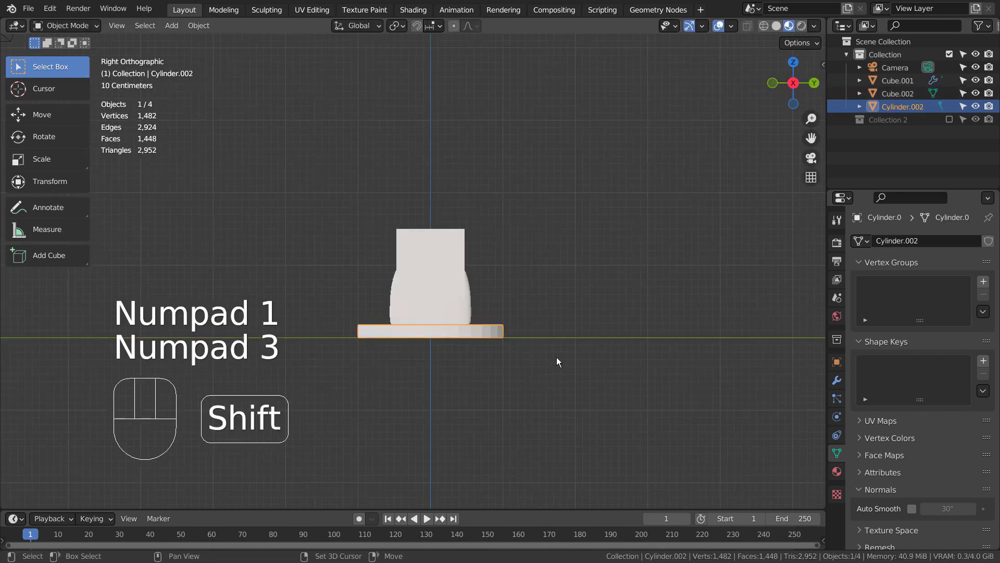
key("shift+d")
key("r")
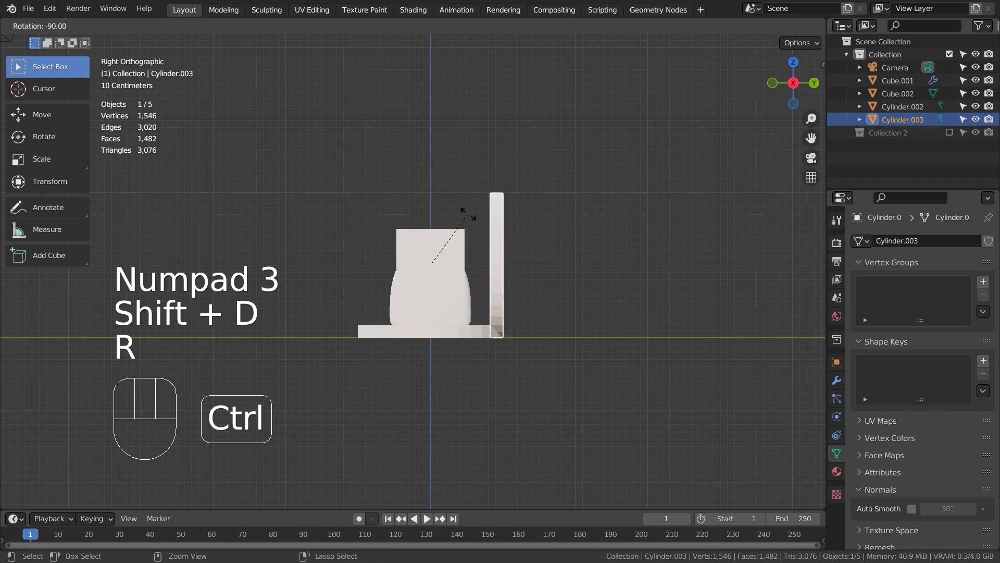
left_click(469, 216, "ctrl")
key("s")
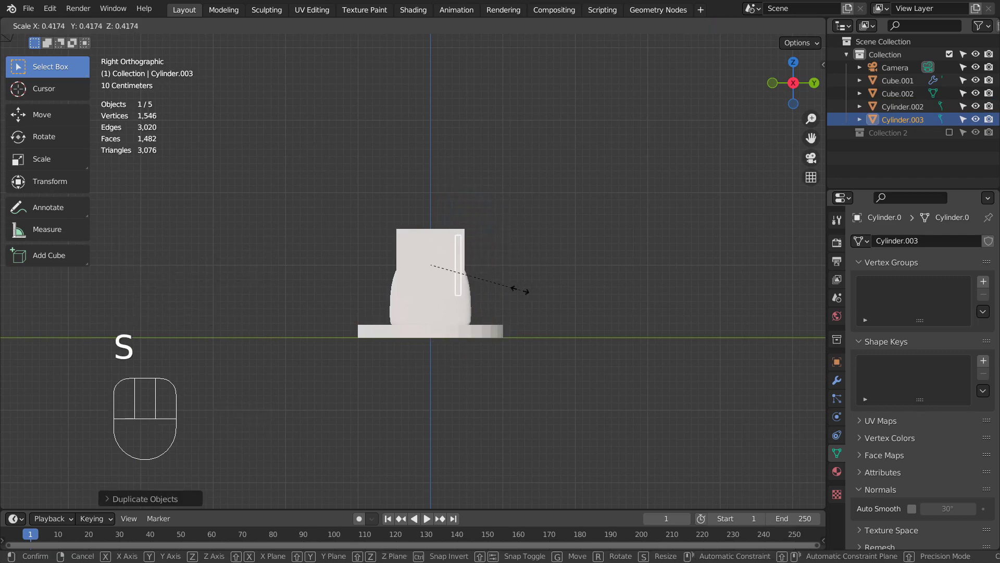
left_click(534, 290)
key("g")
key("y")
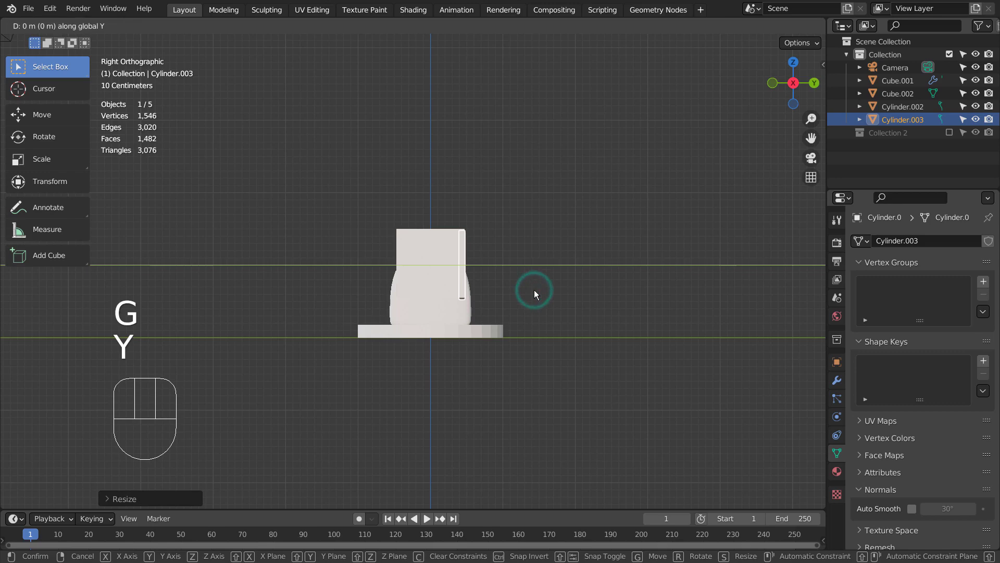
left_click(469, 291)
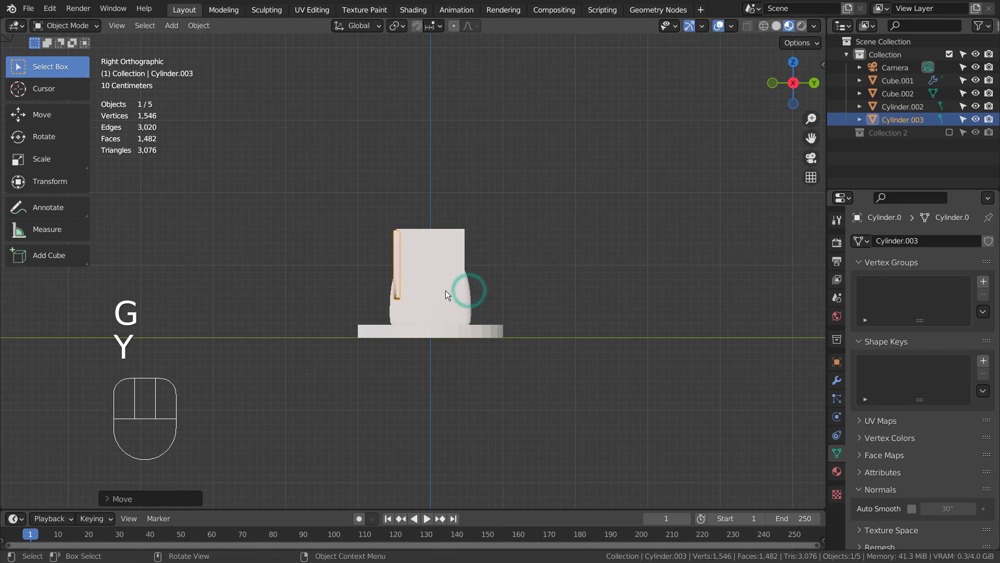
Step: Set the lens disc's origin to geometry, resize it and thin it along Y
left_click(201, 26)
mouse_move(234, 51)
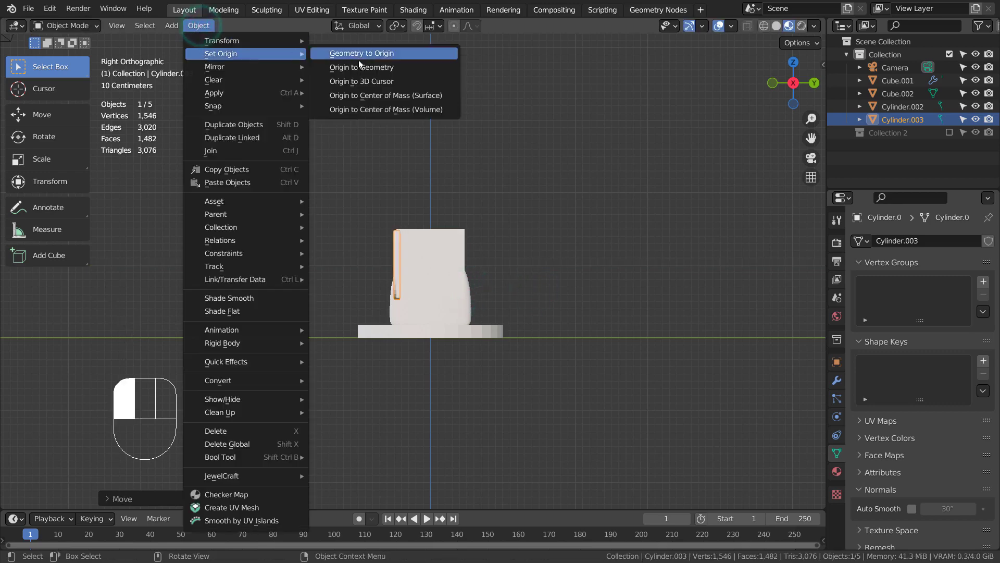
left_click(361, 68)
key("s")
left_click(552, 324)
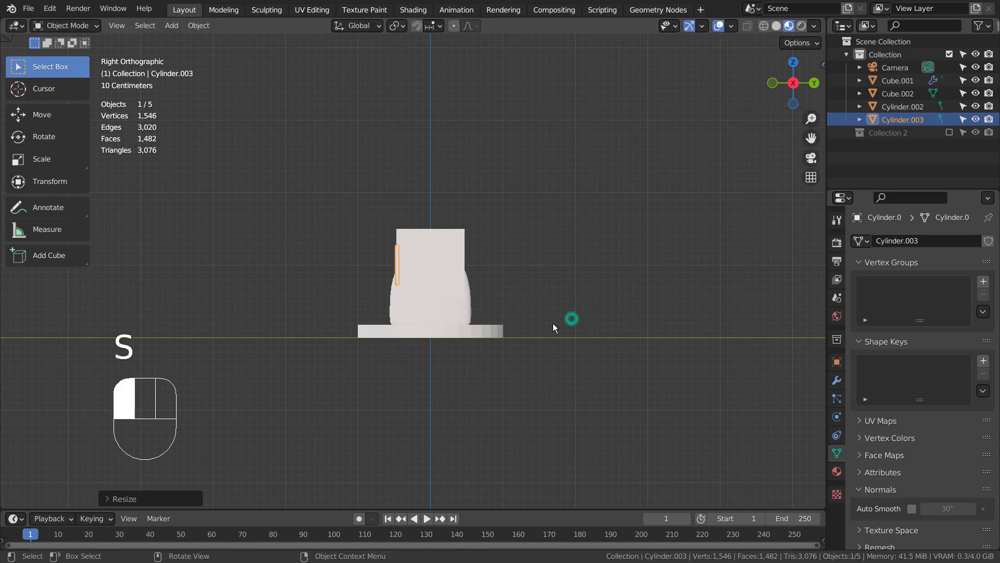
middle_click_drag(553, 323, 689, 334)
key("KP_1")
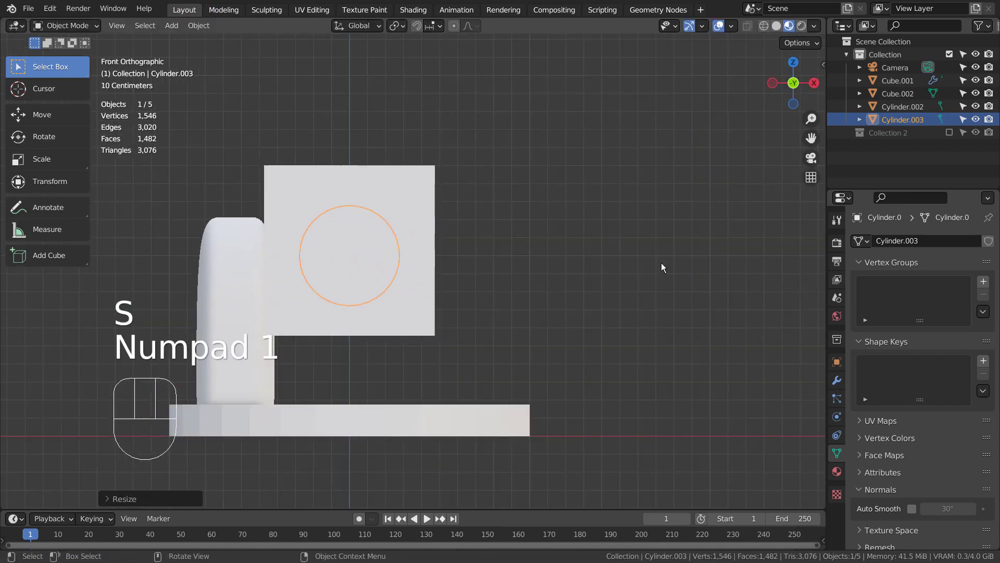
middle_click_drag(664, 264, 693, 311)
key("s")
key("y")
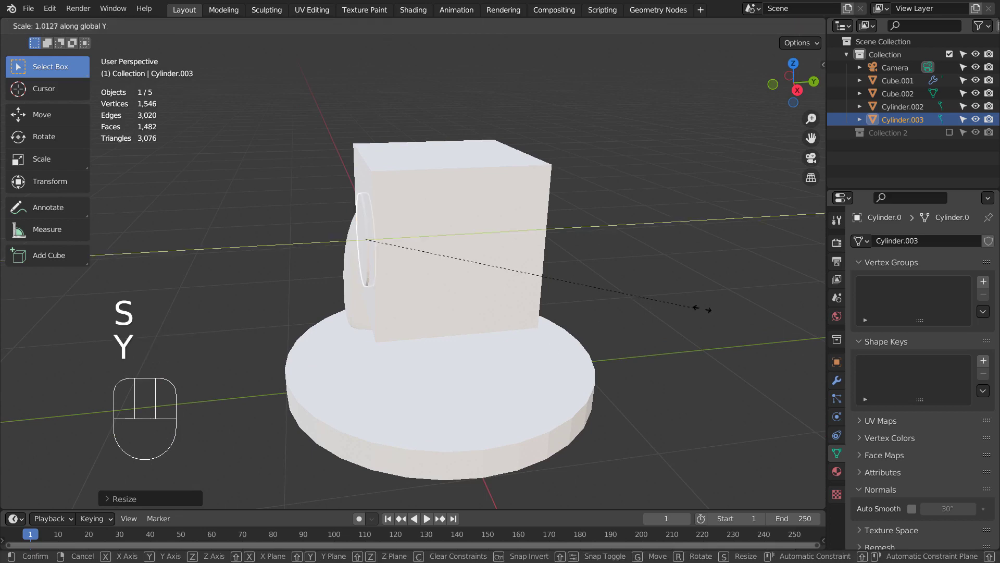
left_click(412, 351)
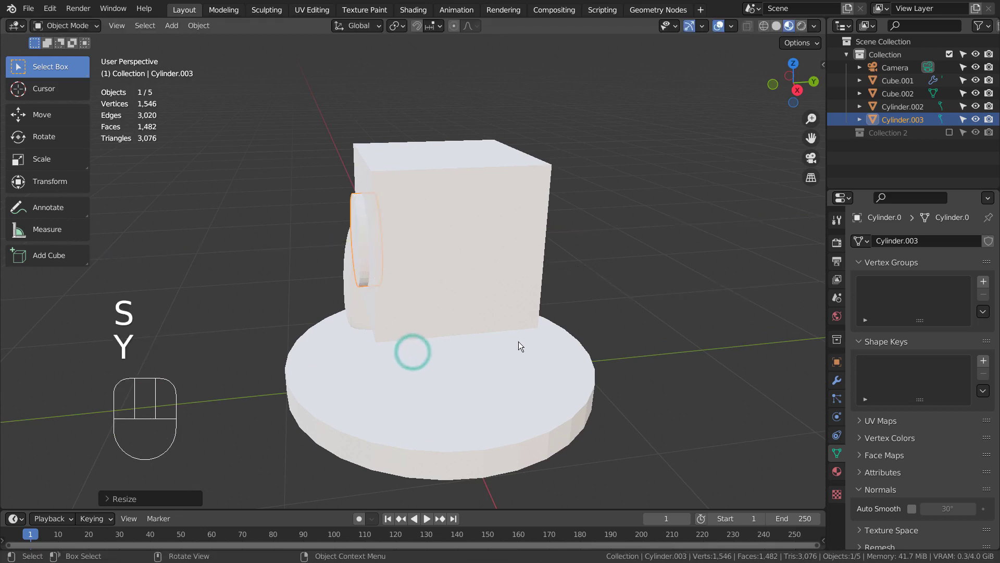
Step: Duplicate the lens disc, scale the copy to 0.8415 and slide it forward along Y
key("KP_2")
key("KP_3")
key("shift+d")
key("s")
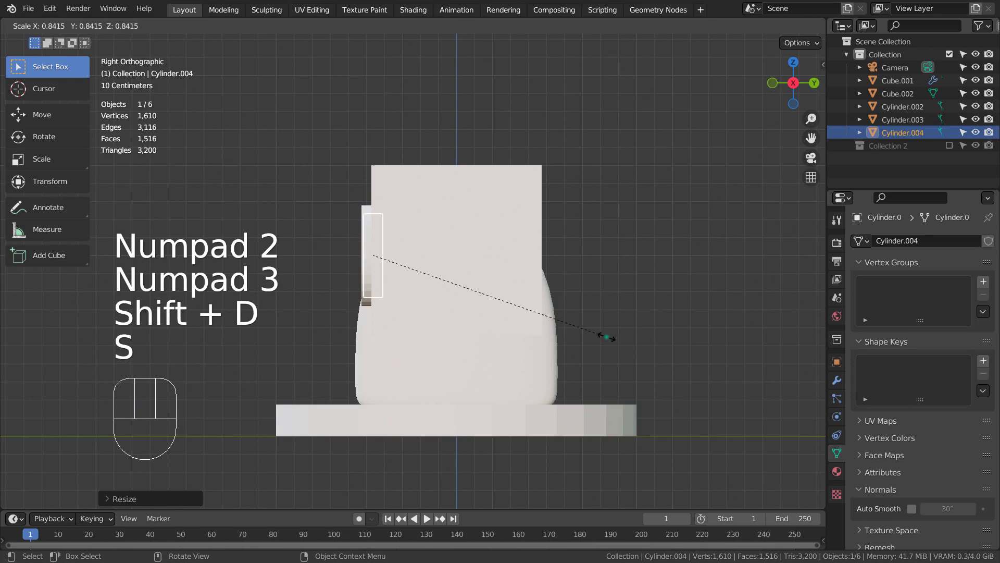
key("g")
key("y")
left_click(593, 339)
left_click(671, 300)
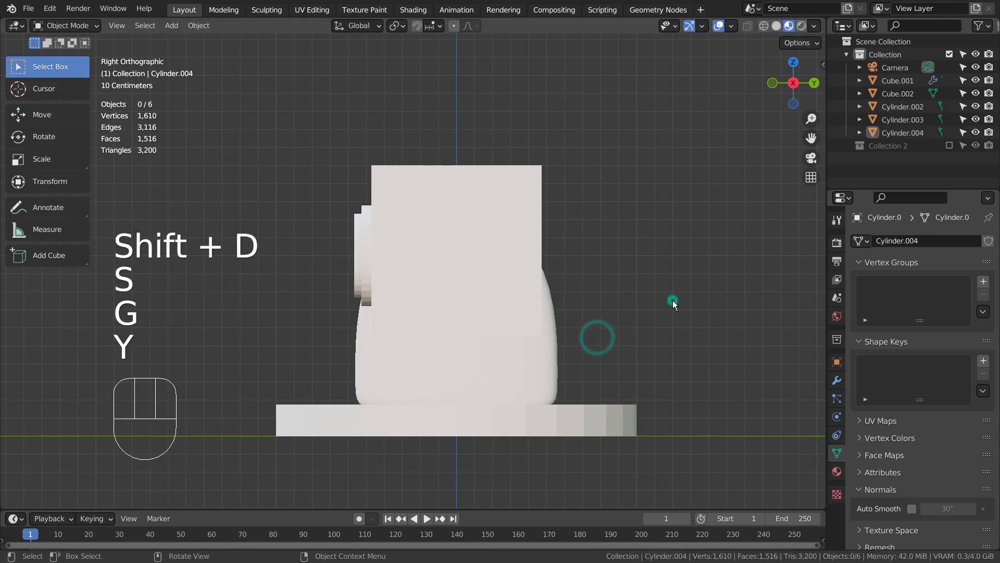
middle_click_drag(671, 300, 461, 272)
scroll(516, 356, "down", 3)
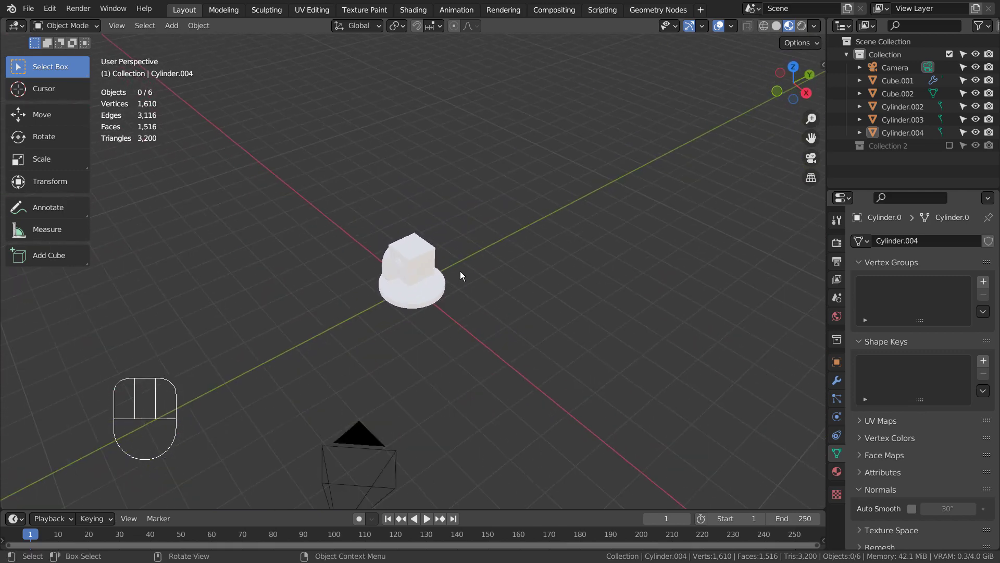
Step: Add a Plain Axes Empty, move it sideways along Y and lift it along Z
key("shift+a")
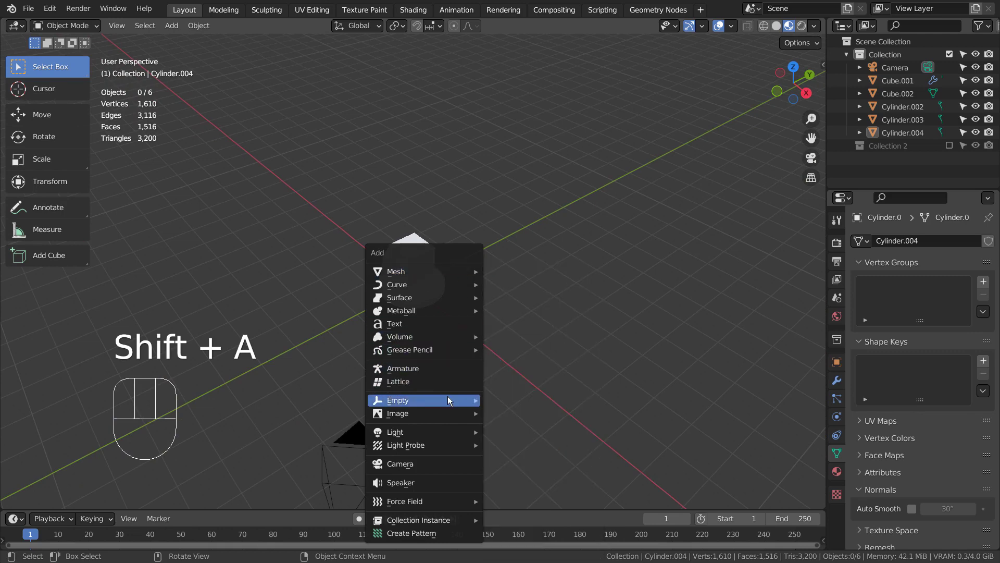
mouse_move(448, 396)
left_click(520, 393)
key("g")
key("y")
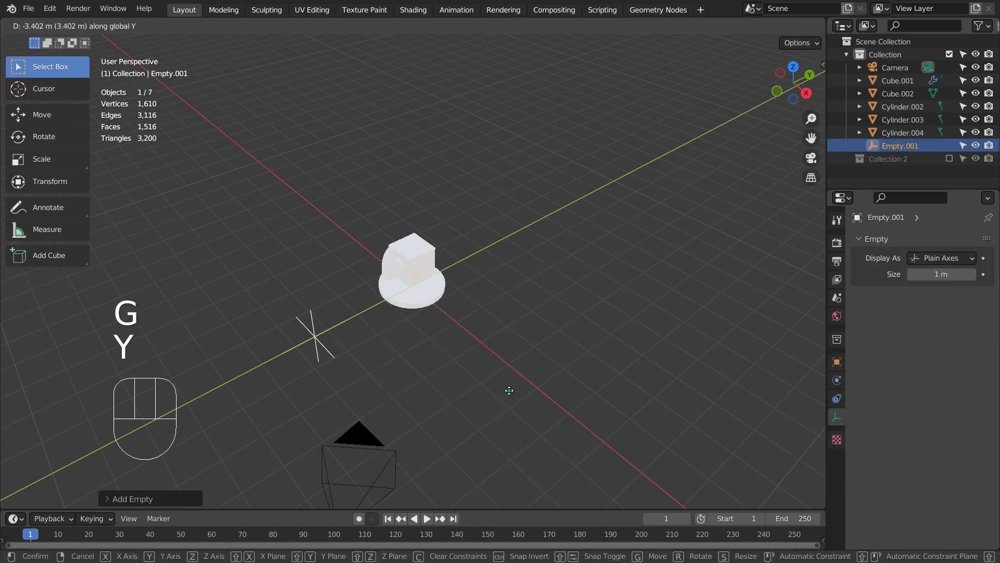
key("g")
key("z")
left_click(516, 311)
middle_click_drag(516, 311, 479, 336)
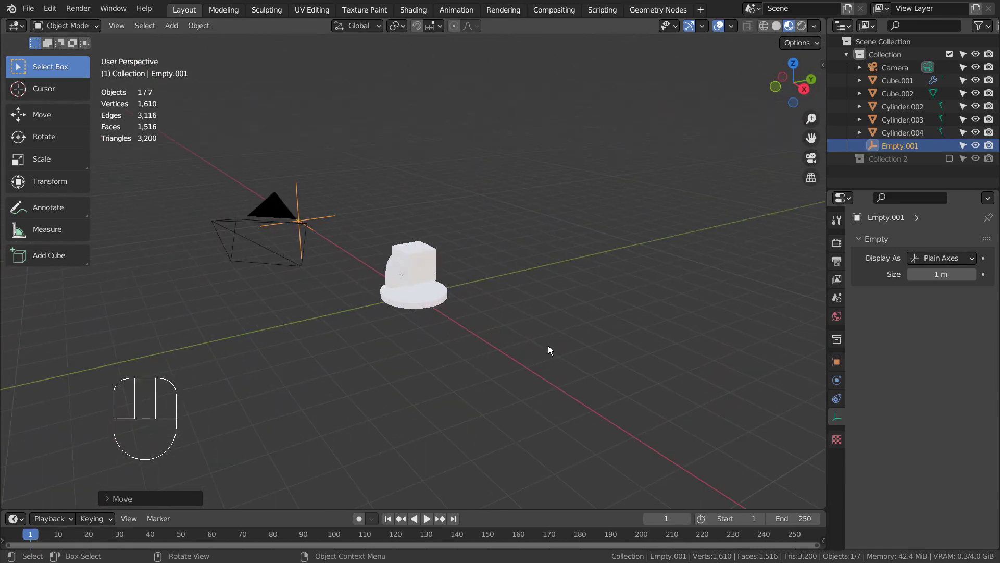
Step: Box-select the six new camera-model parts and delete them
middle_click_drag(548, 345, 486, 374)
key("b")
left_click_drag(283, 157, 483, 343)
key("x")
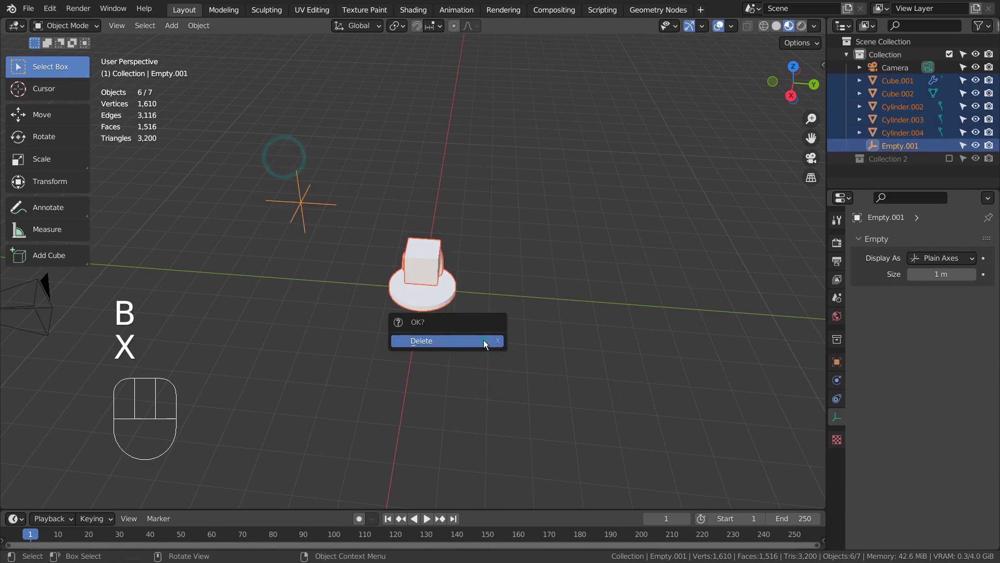
left_click(483, 339)
Step: Re-include Collection 2, expand it and select its Cylinder base
left_click(948, 81)
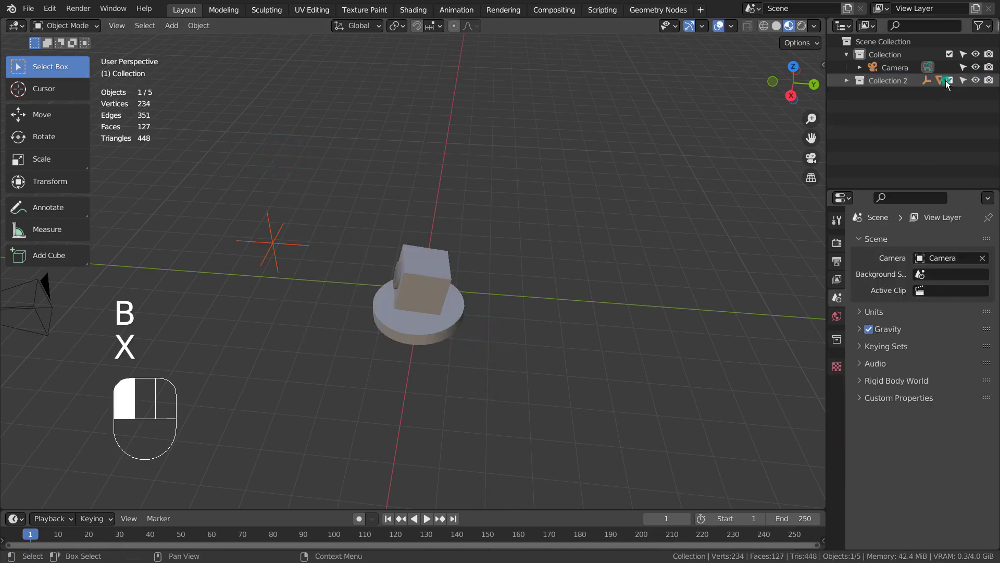
left_click(880, 79)
left_click(847, 79)
left_click(890, 96)
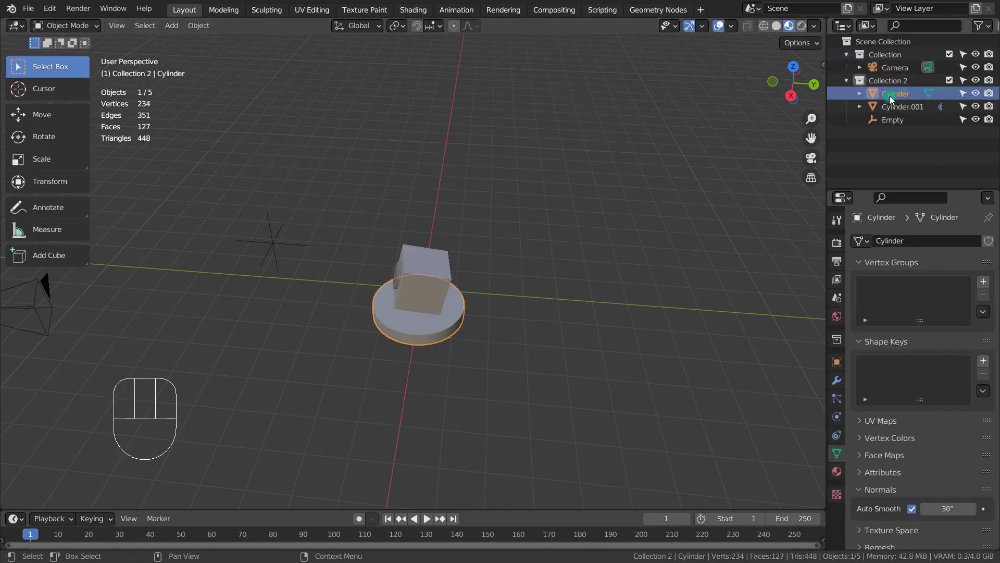
middle_click_drag(573, 308, 552, 308)
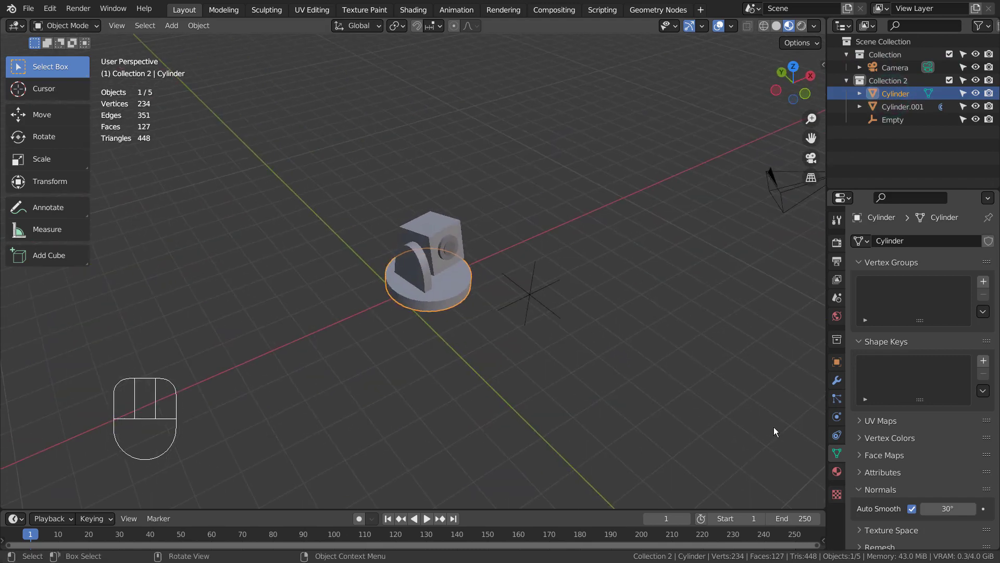
Step: Switch the Properties editor past Modifiers and Physics to the Object Constraints tab
left_click(838, 383)
left_click(837, 416)
left_click(837, 434)
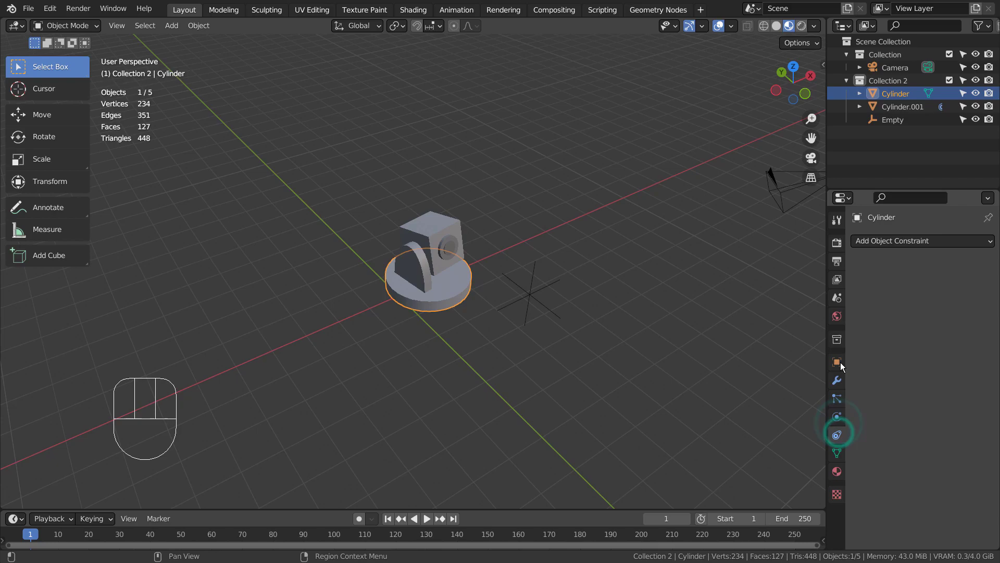
middle_click_drag(671, 313, 674, 290)
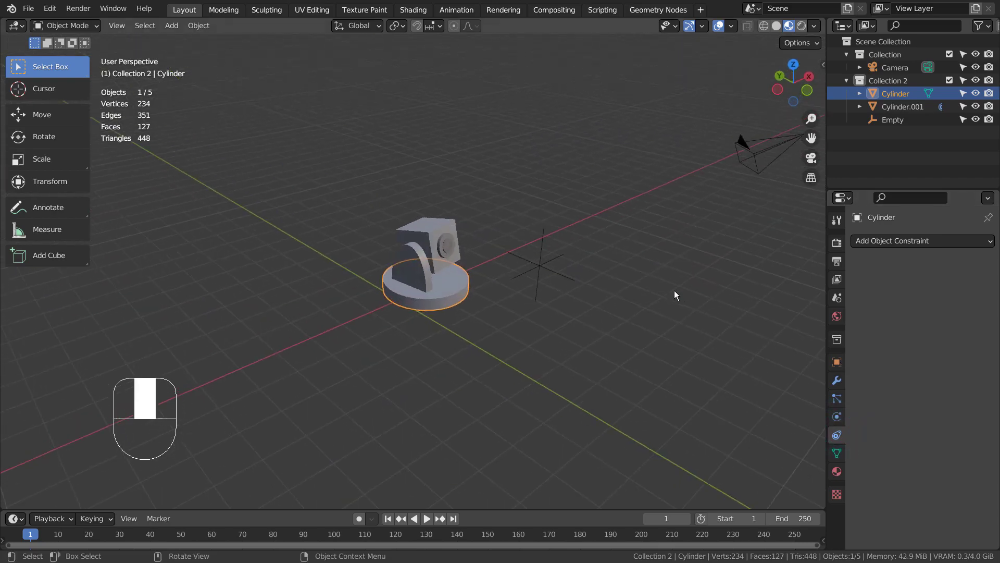
Step: Select the arch arm Cylinder.001, browse the Add Object Constraint list without adding, then select the Empty
left_click(424, 268)
middle_click_drag(523, 332, 699, 323)
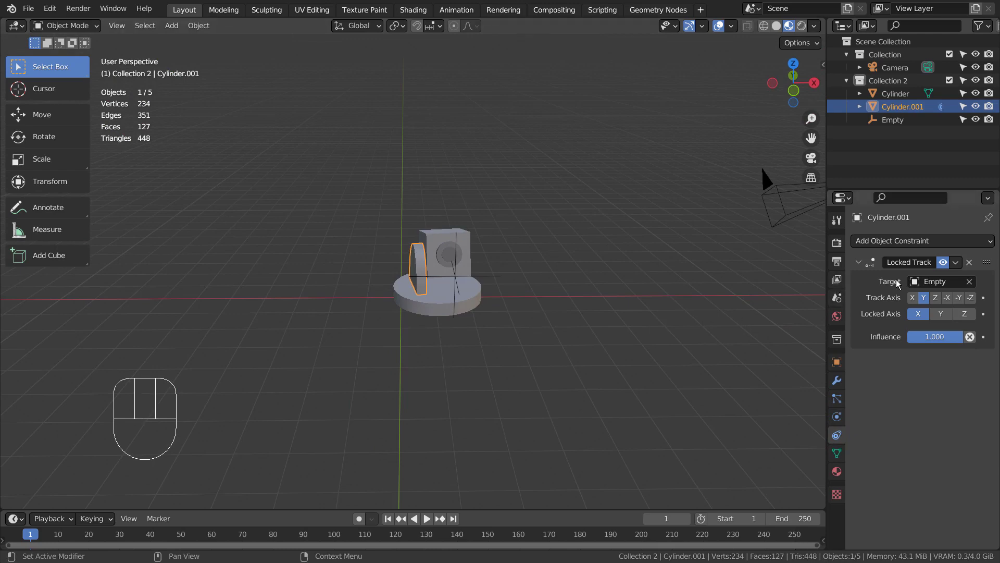
left_click(970, 241)
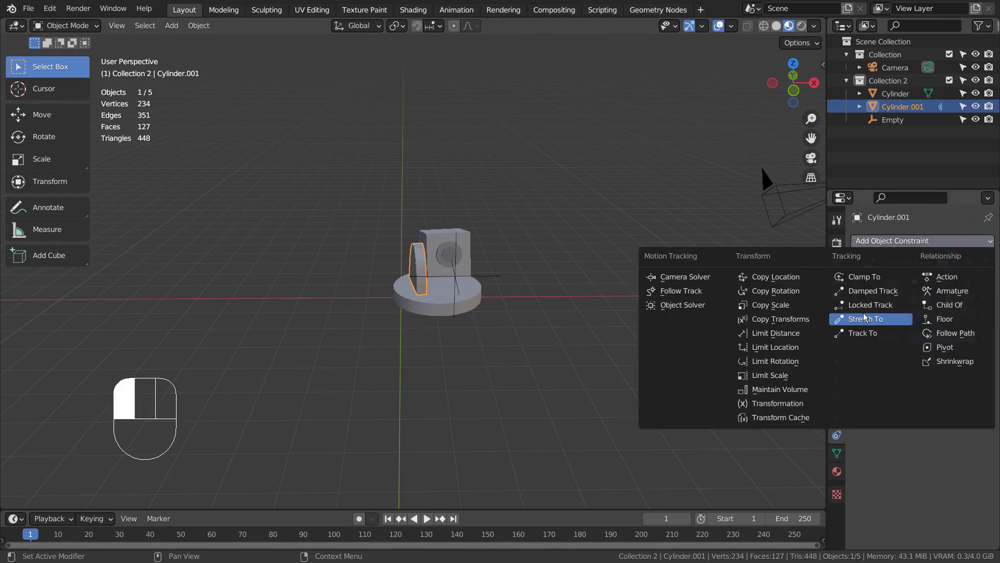
left_click(913, 480)
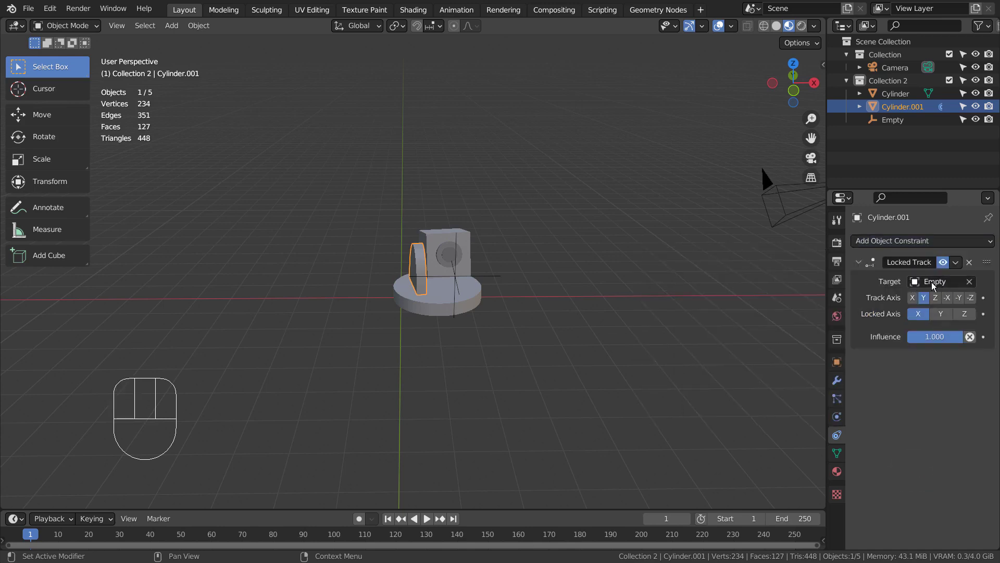
middle_click_drag(710, 335, 516, 396)
left_click(329, 295)
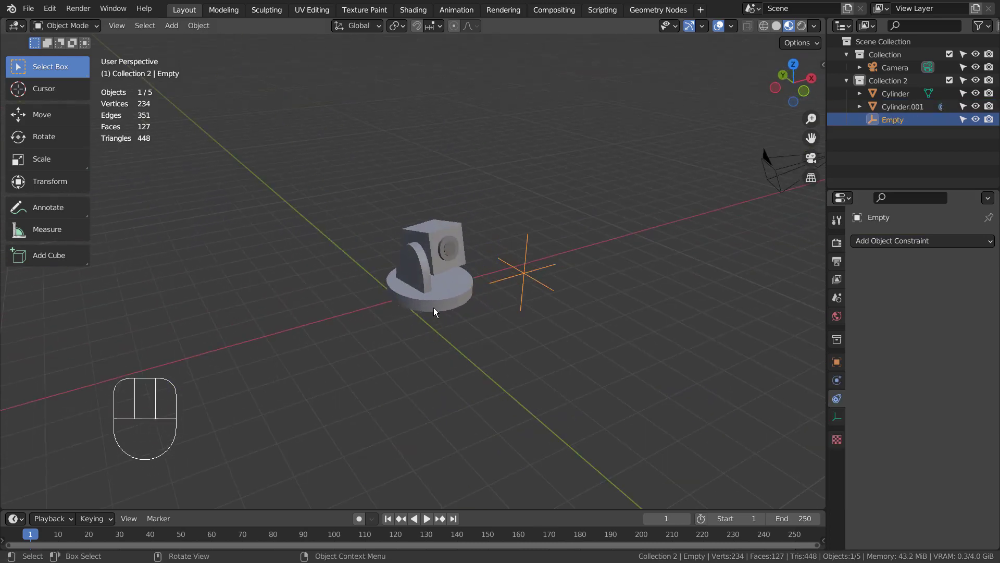
Step: Test-move the Empty along X to watch the arm follow, then undo the move
left_click(424, 280)
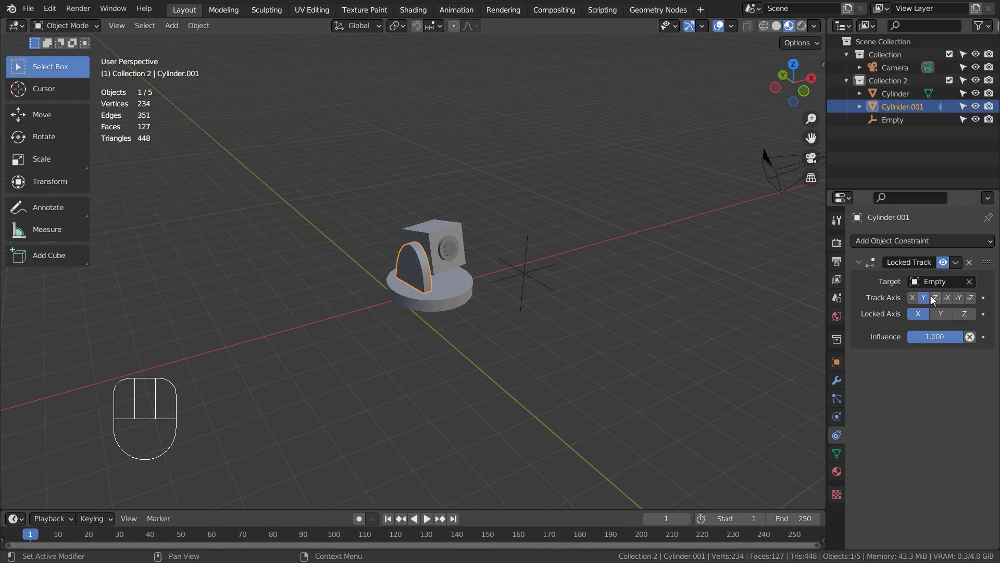
left_click(536, 270)
key("g")
key("x")
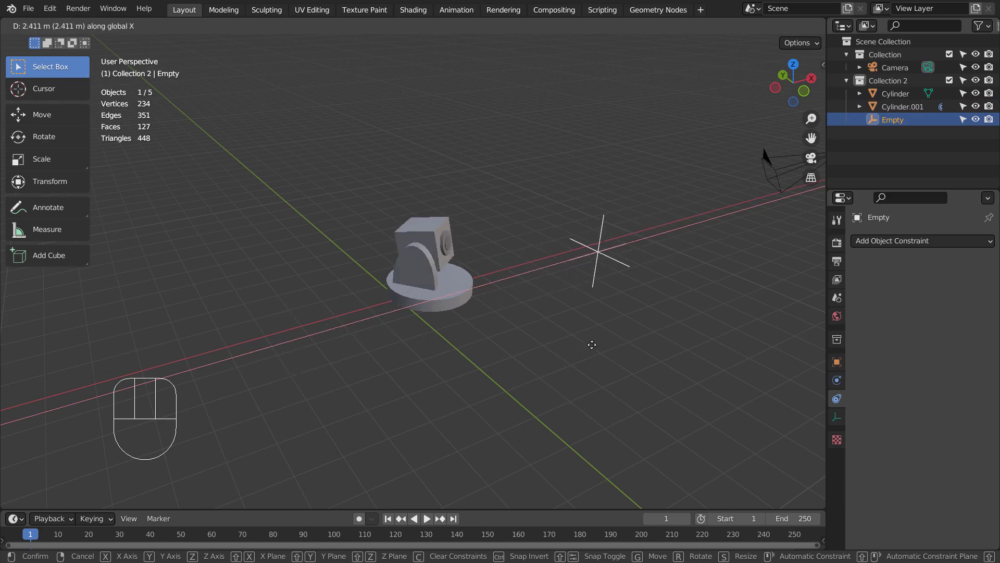
left_click(577, 361)
key("ctrl+z")
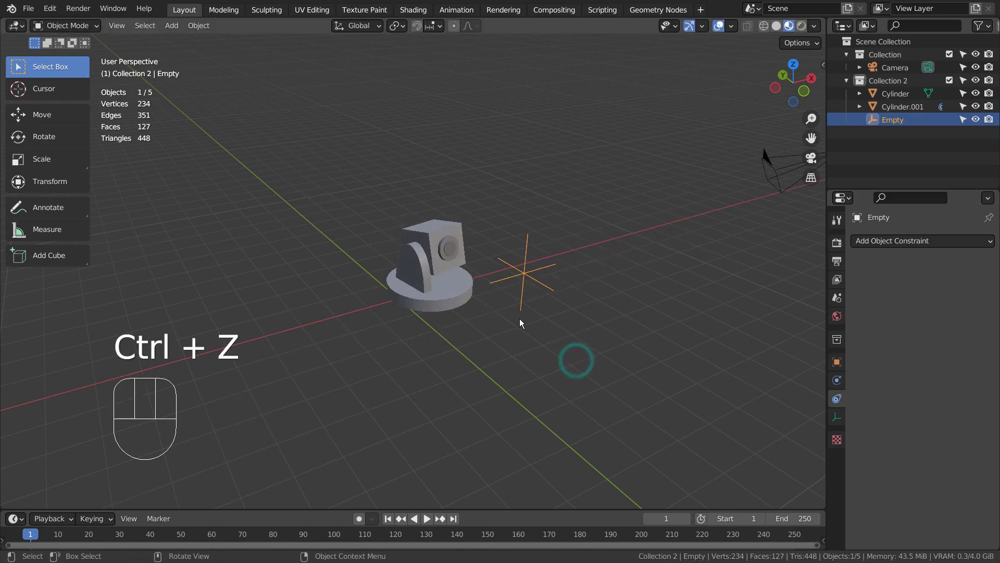
Step: On the arm's Locked Track, try Track Axis X, Z, then Y, and Locked Axis Y, then Z
left_click(419, 266)
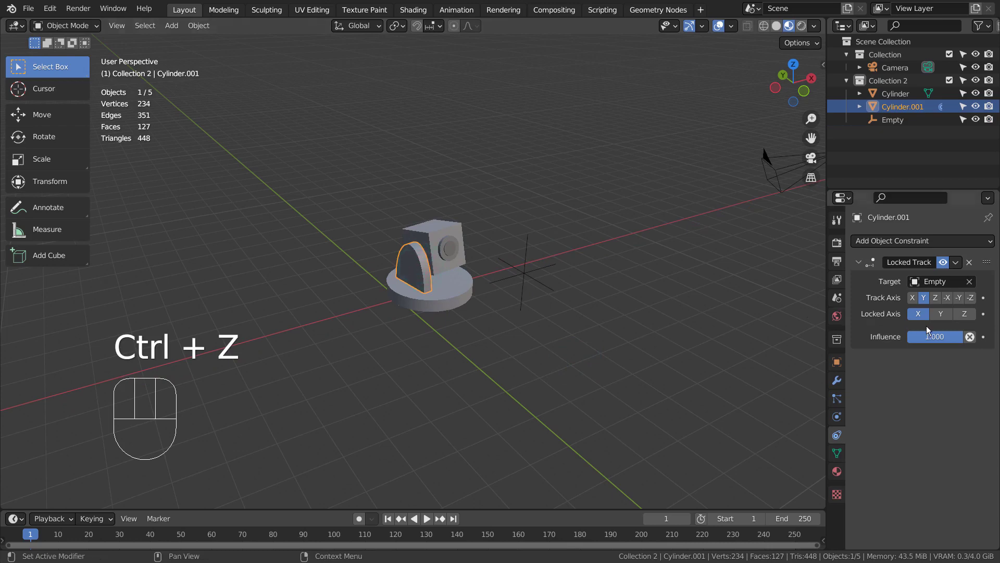
left_click(913, 298)
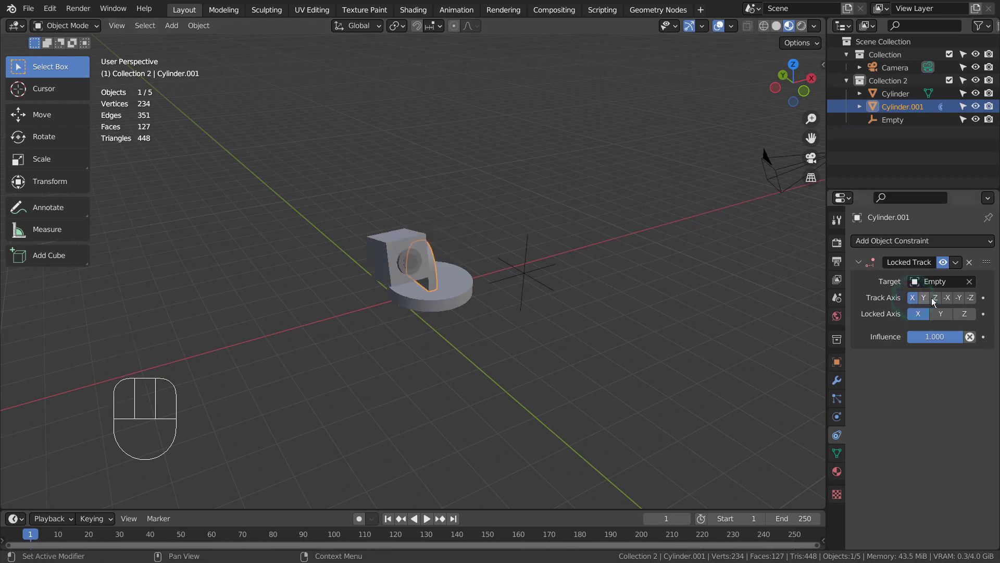
left_click(935, 299)
left_click(925, 298)
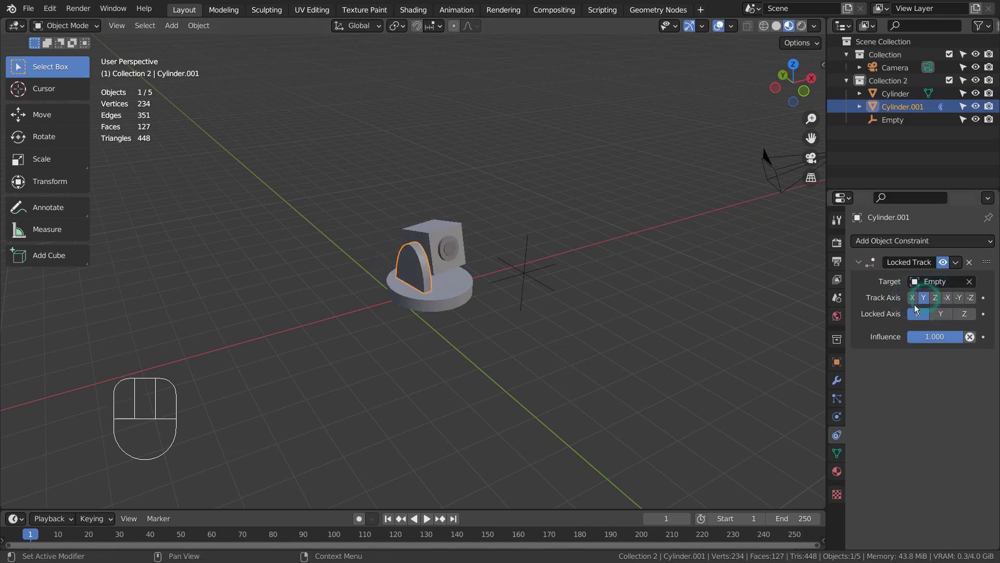
left_click(944, 315)
left_click(961, 315)
middle_click_drag(607, 310, 462, 278)
left_click(461, 278)
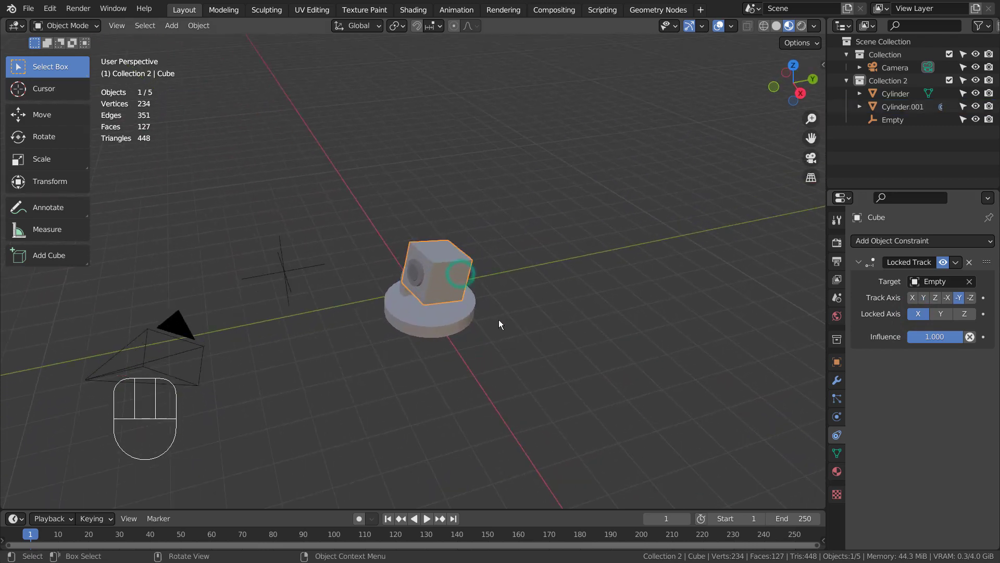
key("KP_Decimal")
key("Tab")
scroll(558, 317, "down", 5)
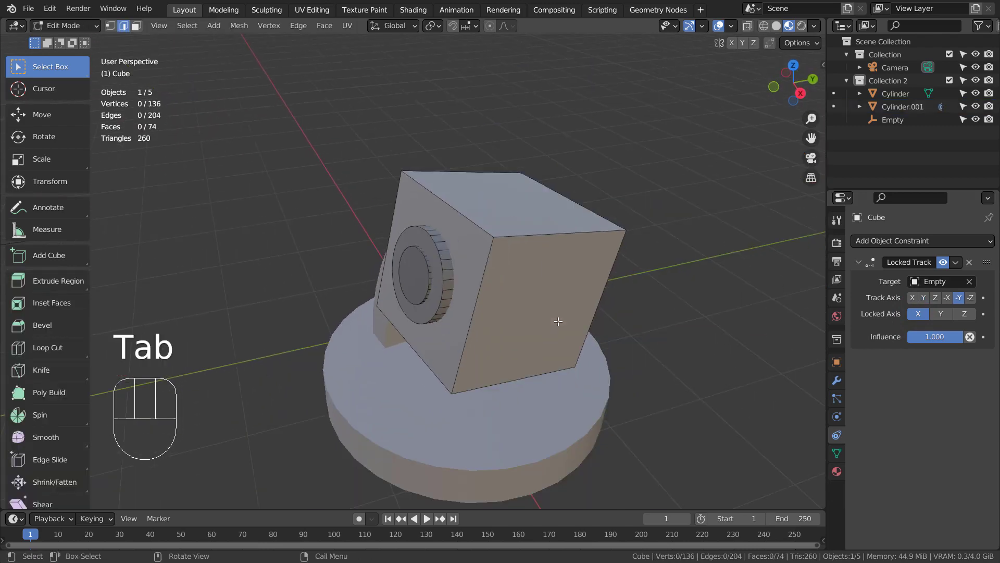
key("l")
key("l")
key("l")
key("l")
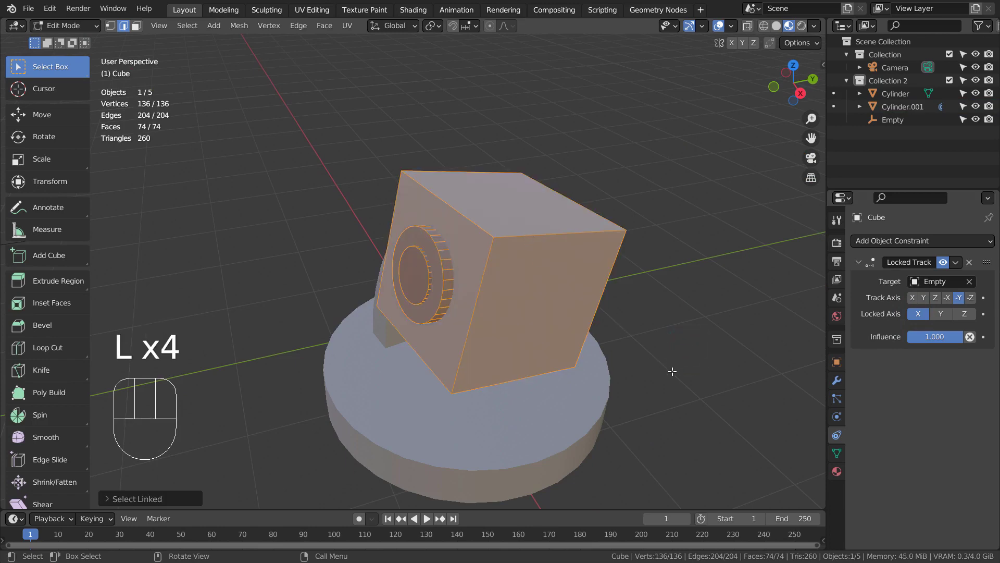
middle_click_drag(672, 371, 704, 357)
key("Tab")
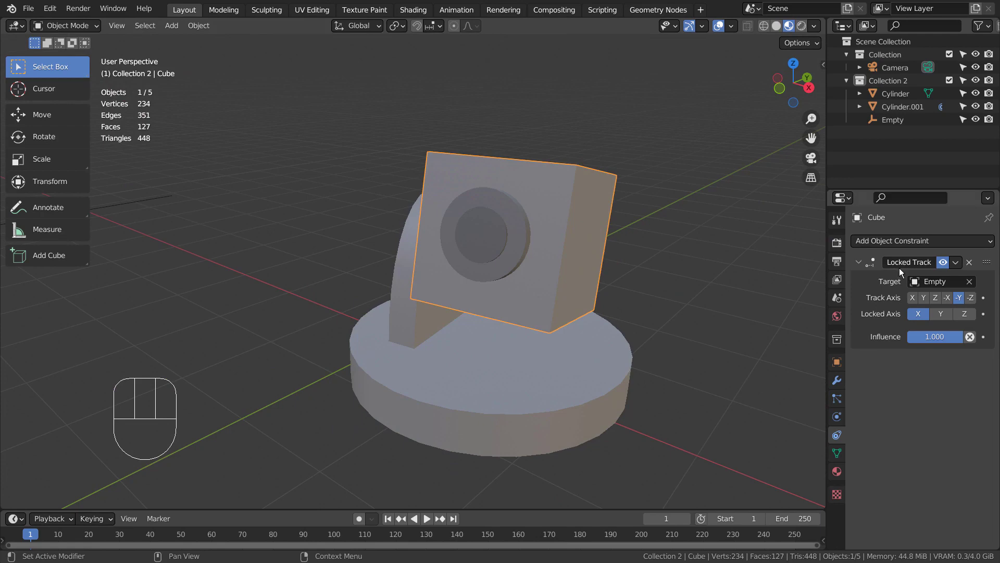
left_click(608, 236)
left_click(585, 243)
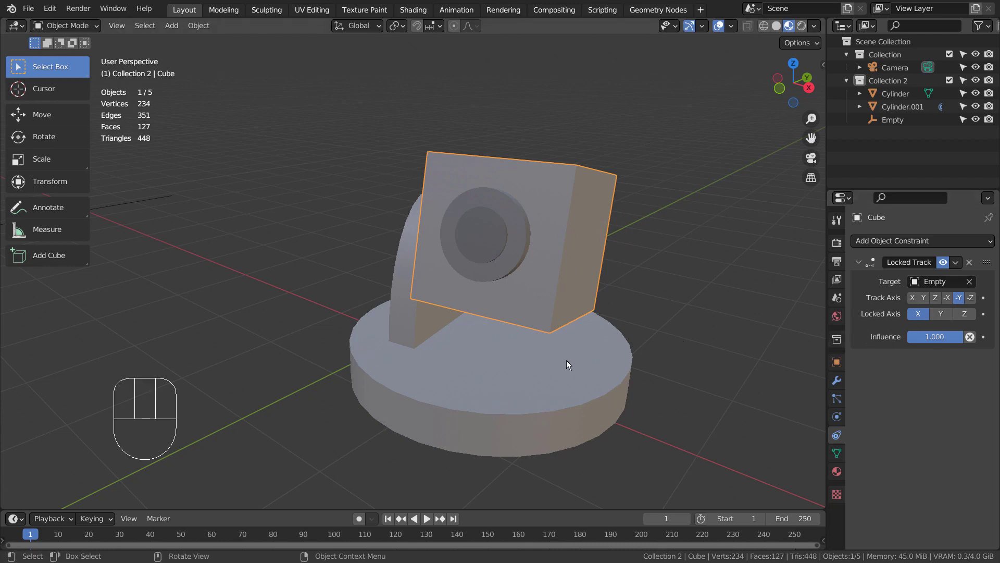
middle_click_drag(567, 361, 556, 392)
Step: Test-move the camera body cube, then undo the move
key("g")
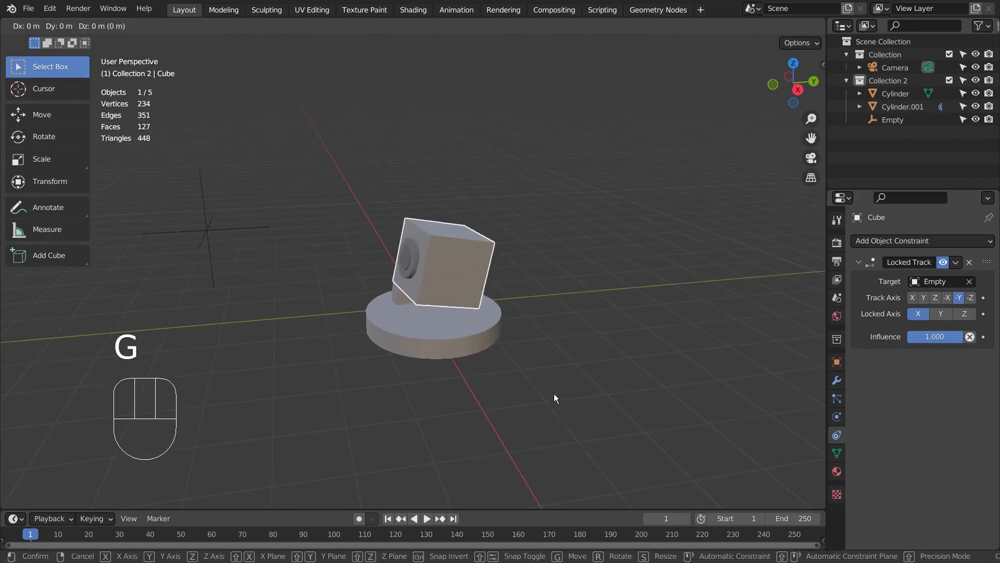
left_click(272, 283)
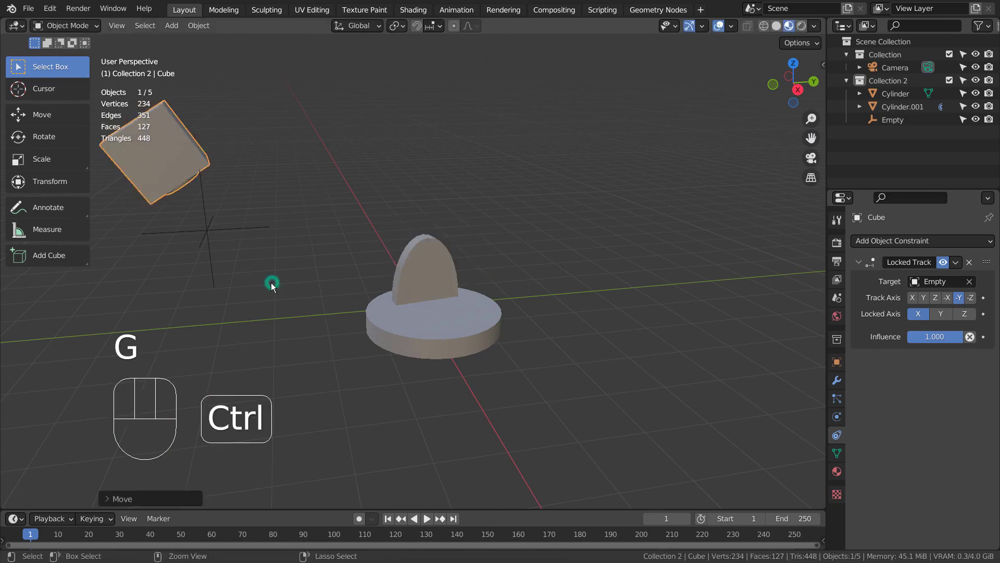
key("ctrl+z")
Step: Raise the Empty along the Z axis
left_click(191, 239)
key("g")
key("z")
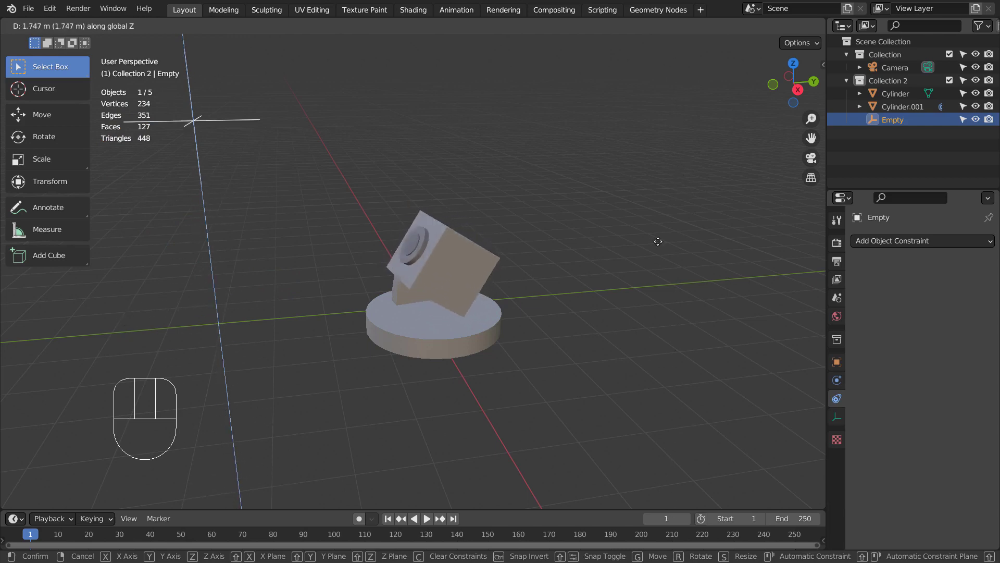
left_click(617, 349)
Step: Move the Empty to the left of the base, then select the camera body cube
middle_click_drag(590, 344, 543, 330)
key("g")
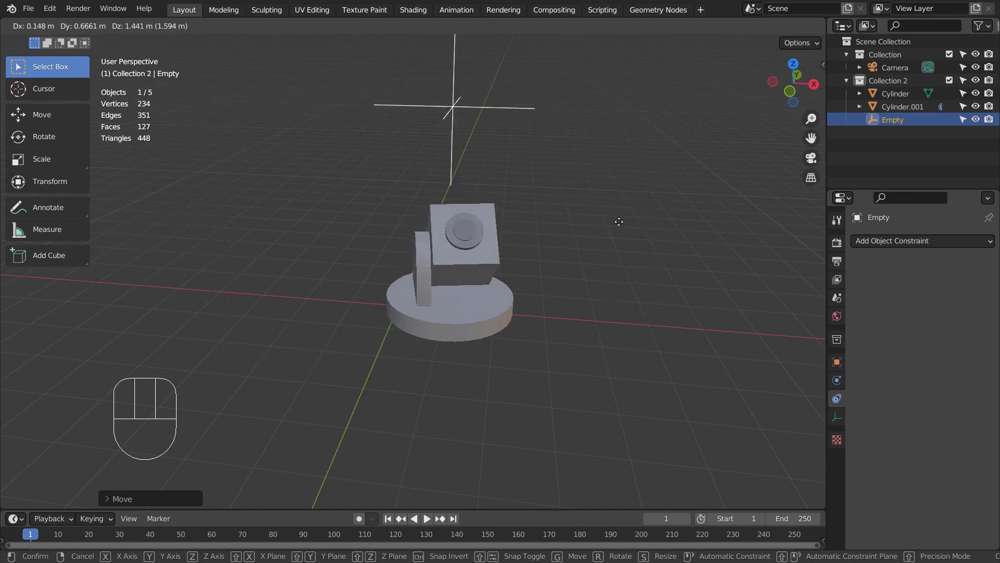
left_click(404, 421)
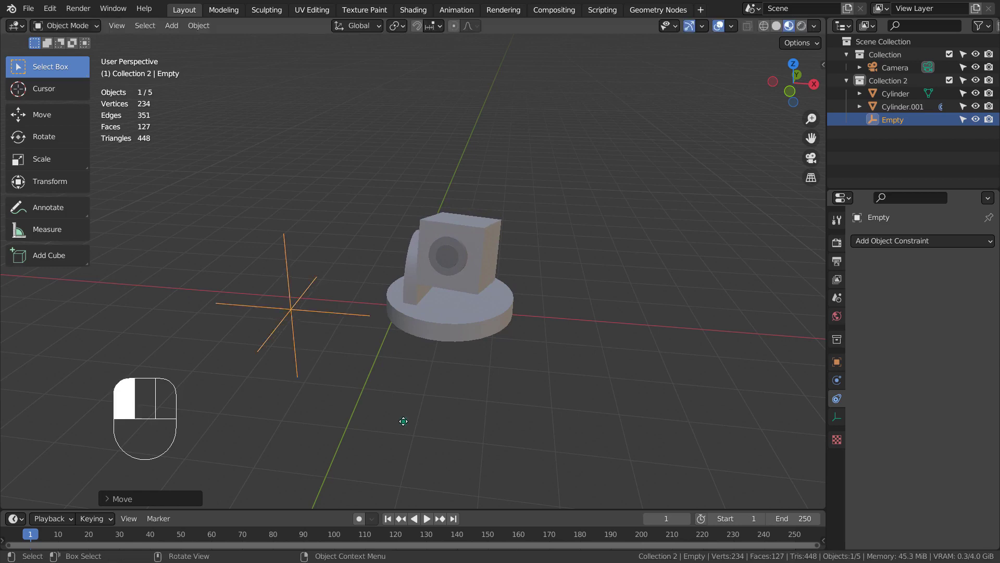
left_click(470, 232)
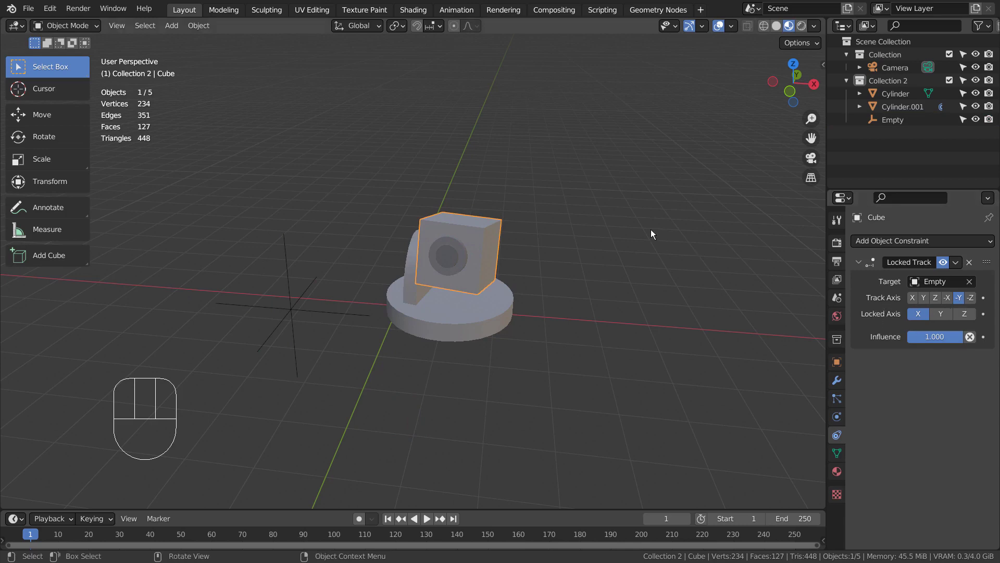
Step: Bring up the Ctrl+A Apply menu for the cube, showing All Transforms
key("ctrl+a")
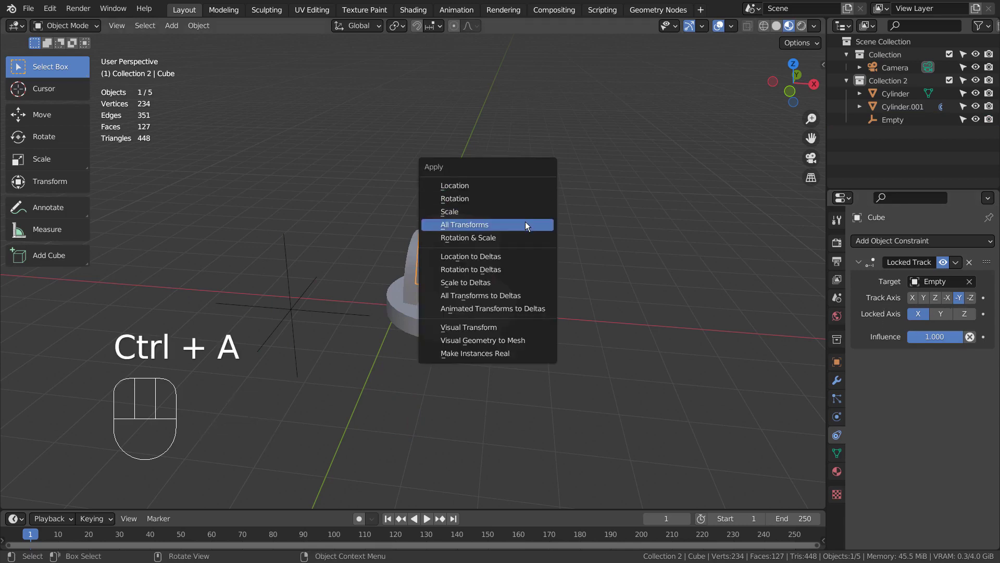